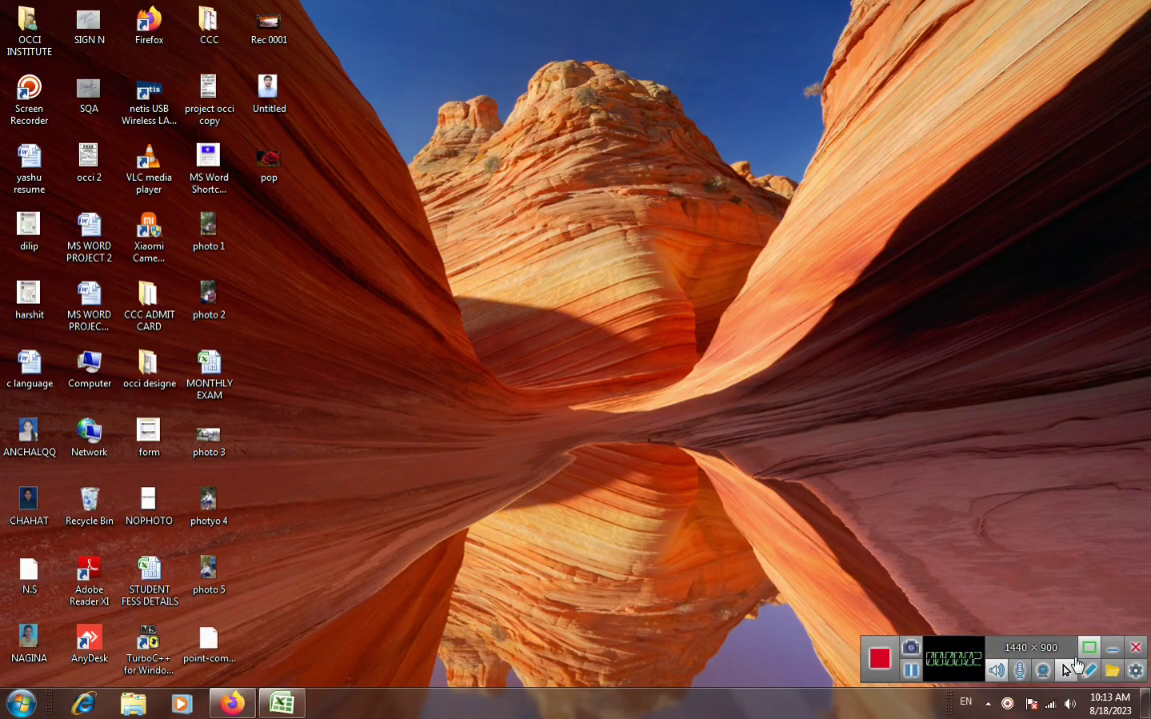
Restore the 'PMT FORMULA USE' Excel workbook window from the taskbar
click(1115, 651)
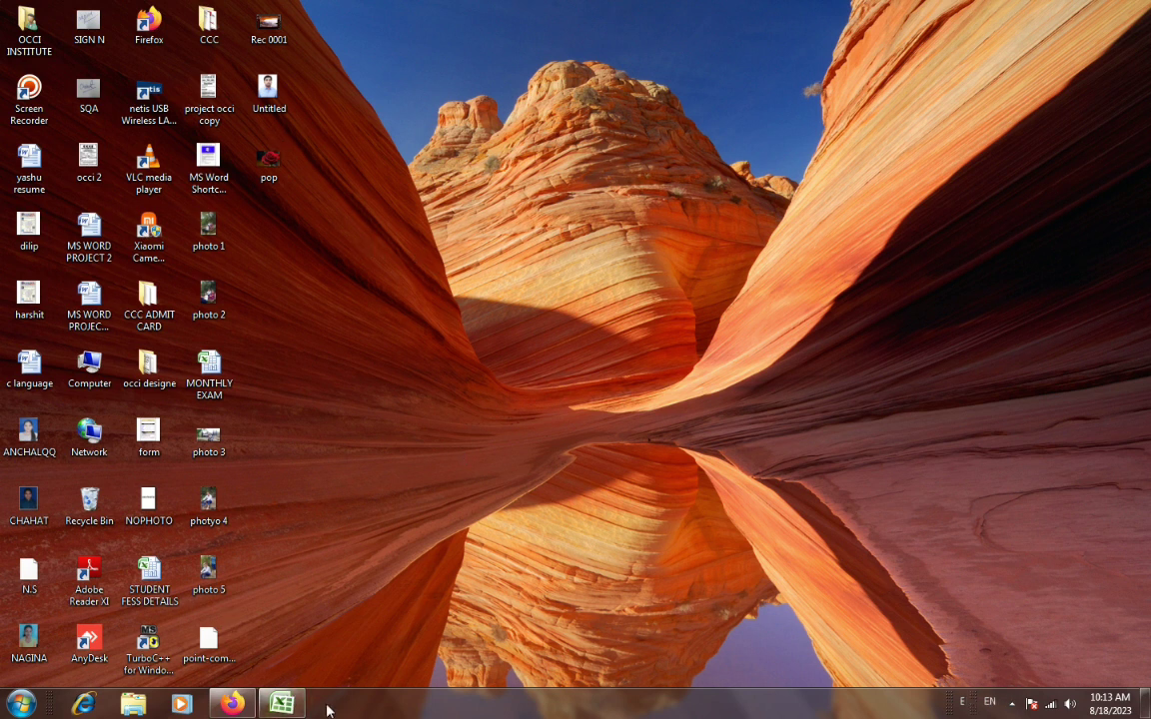
click(281, 705)
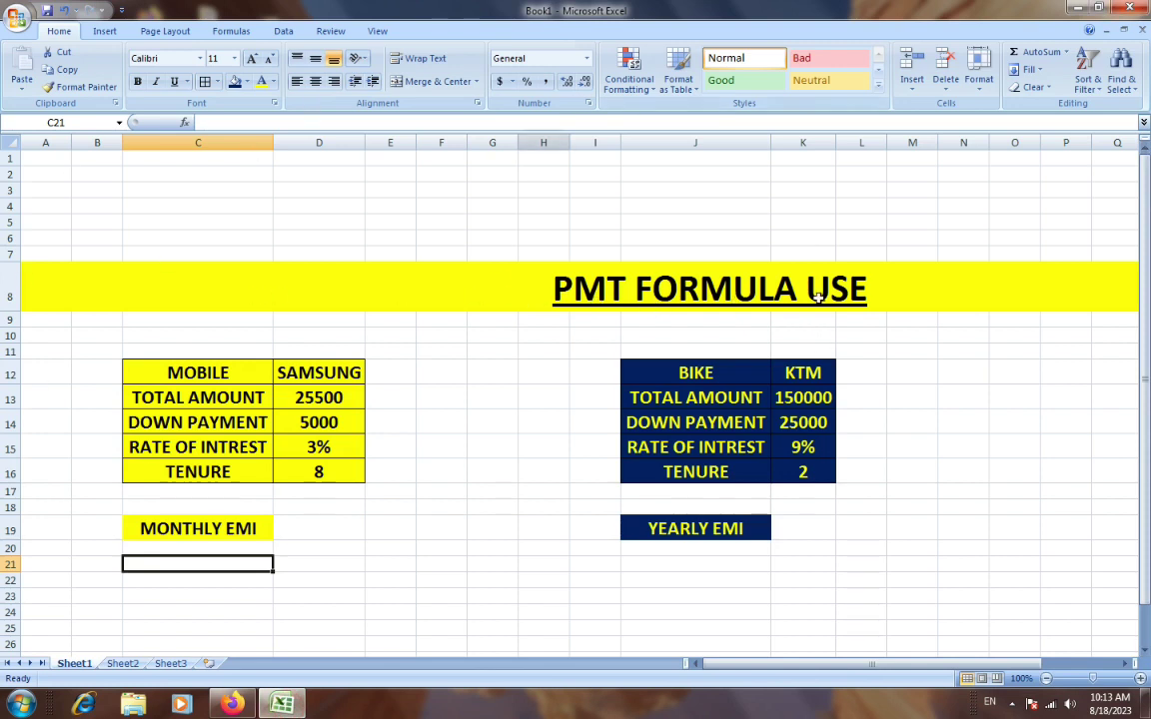
click(217, 374)
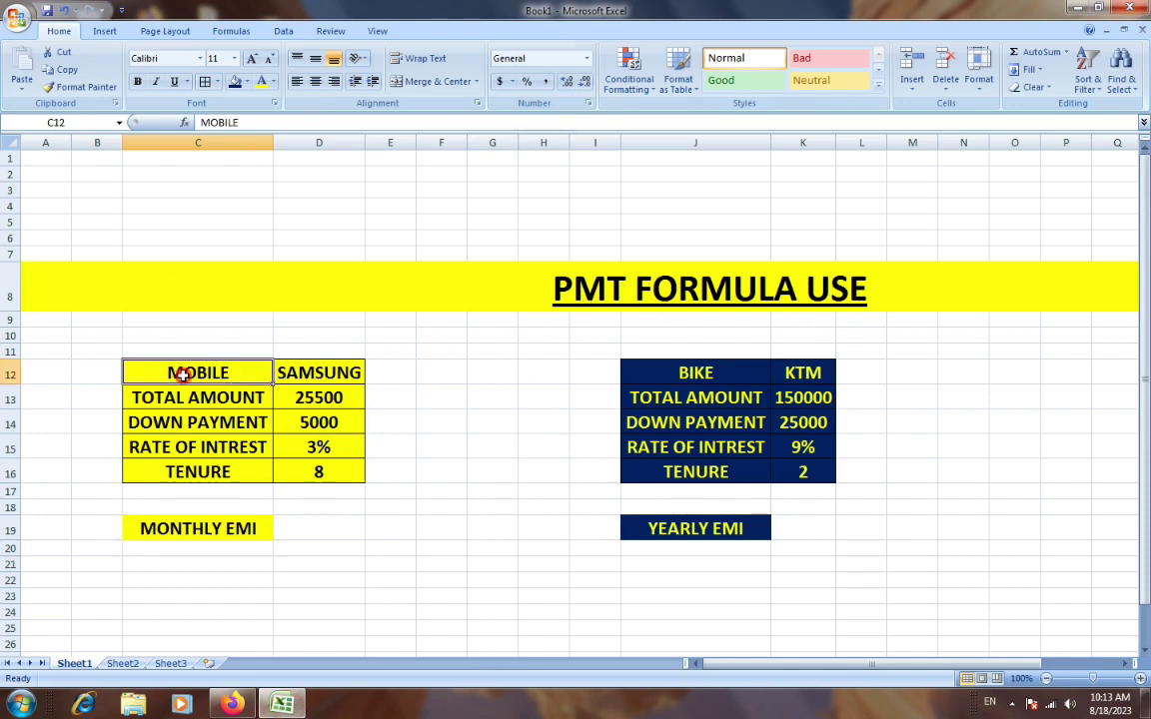
drag(189, 385, 351, 473)
click(175, 362)
click(332, 368)
click(200, 398)
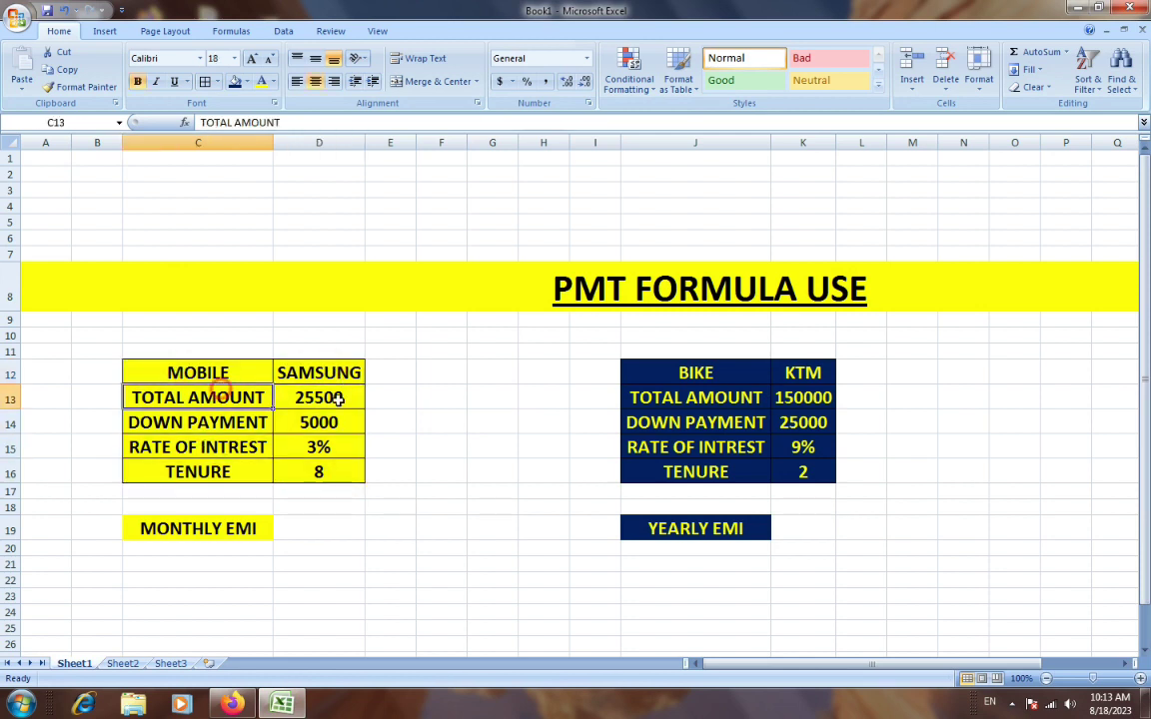
click(337, 397)
click(226, 421)
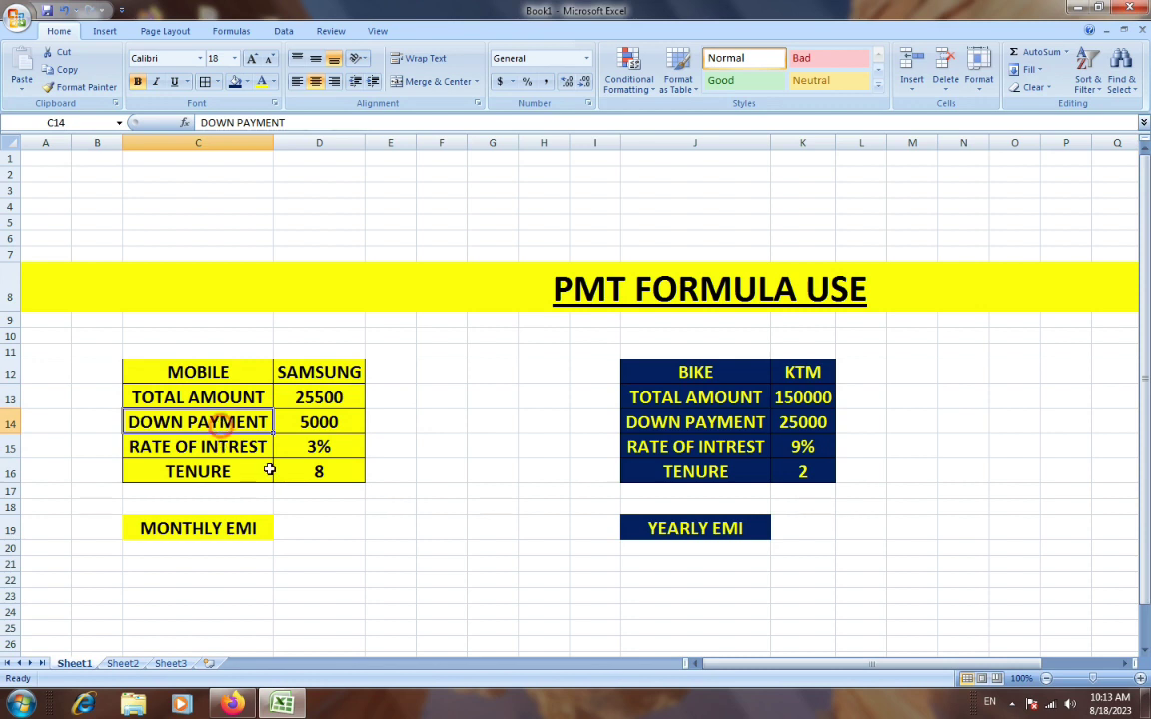
click(315, 421)
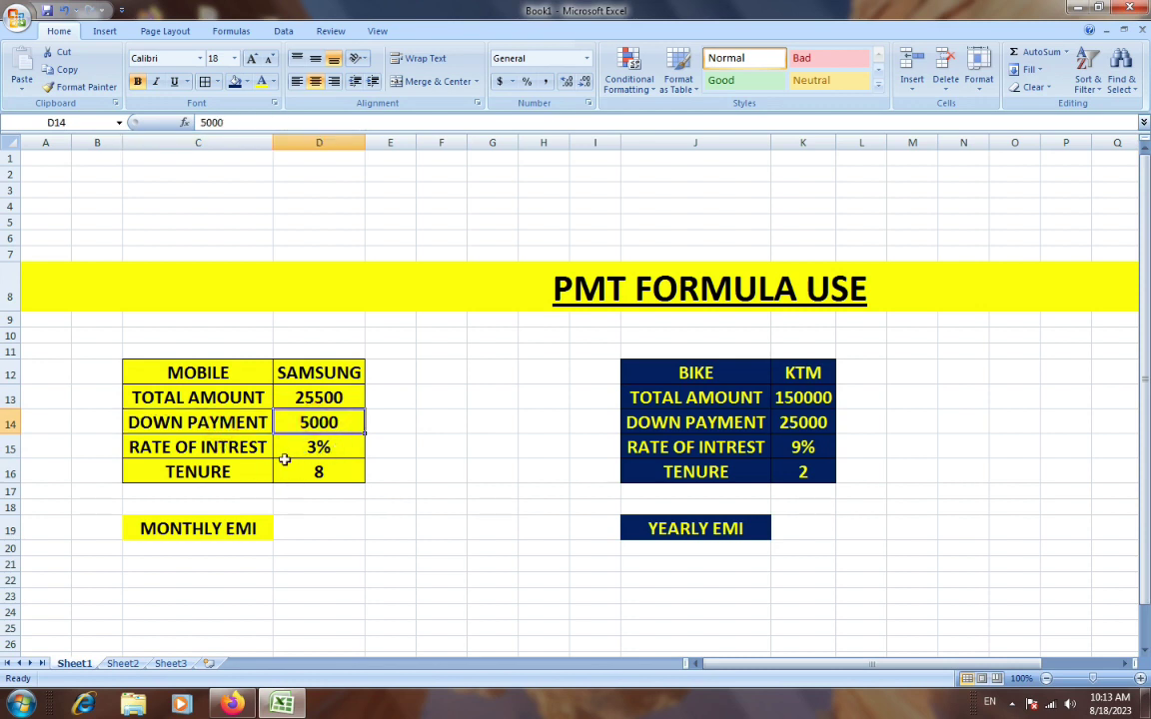
click(212, 450)
click(212, 491)
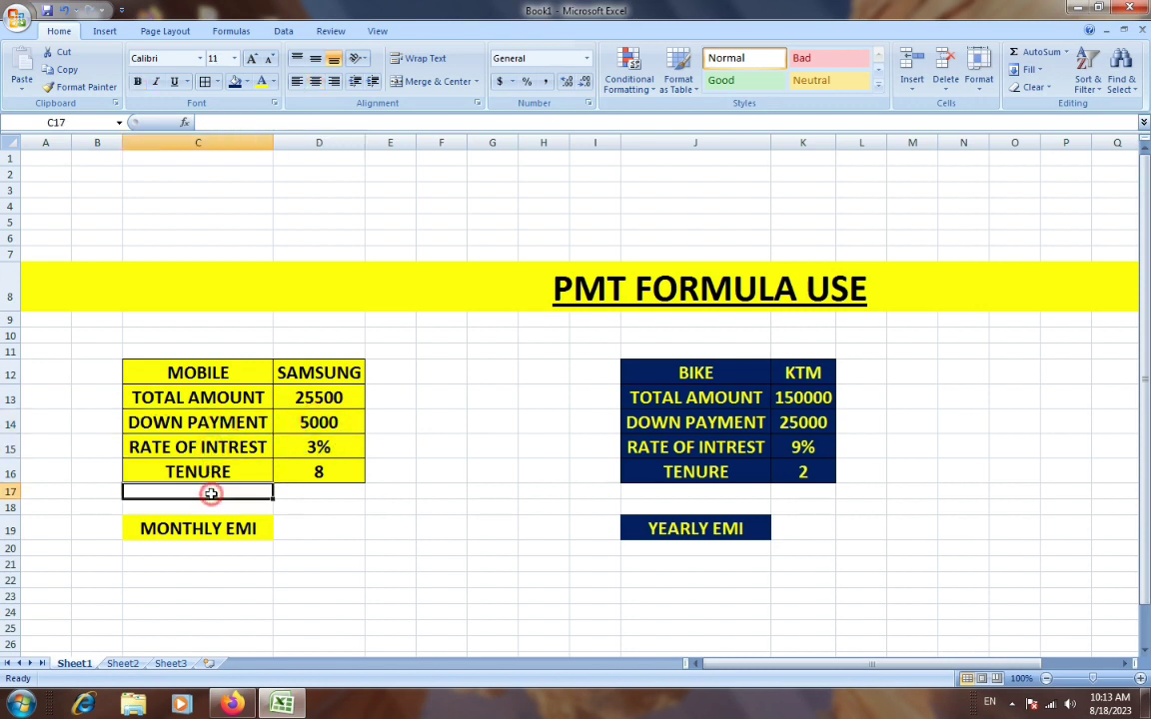
Add a 'loan amount' label in C17 and J17, under TENURE in the Samsung and KTM tables
text(loan amount)
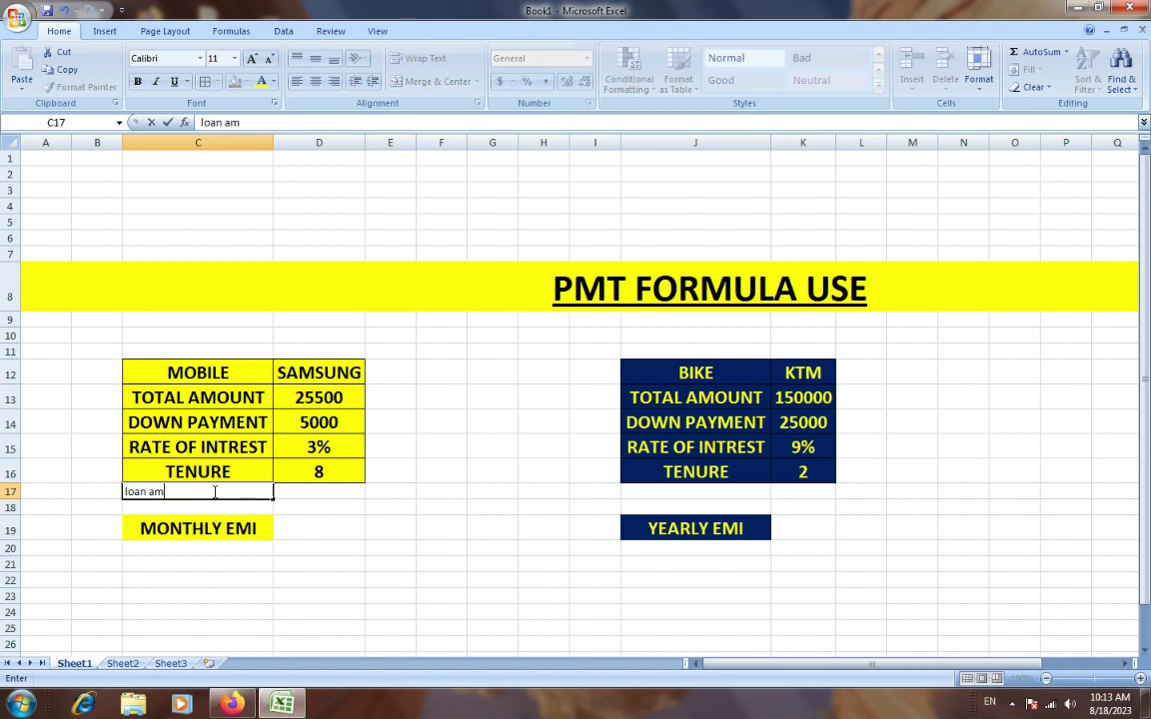
click(390, 550)
click(327, 496)
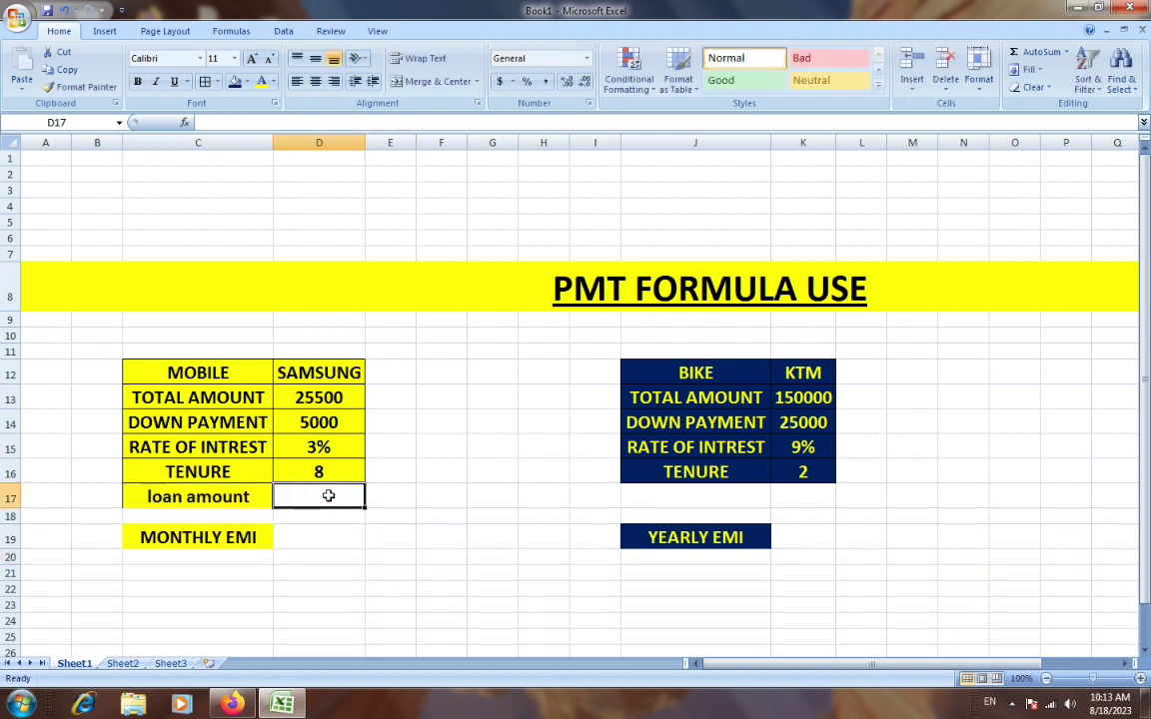
click(662, 495)
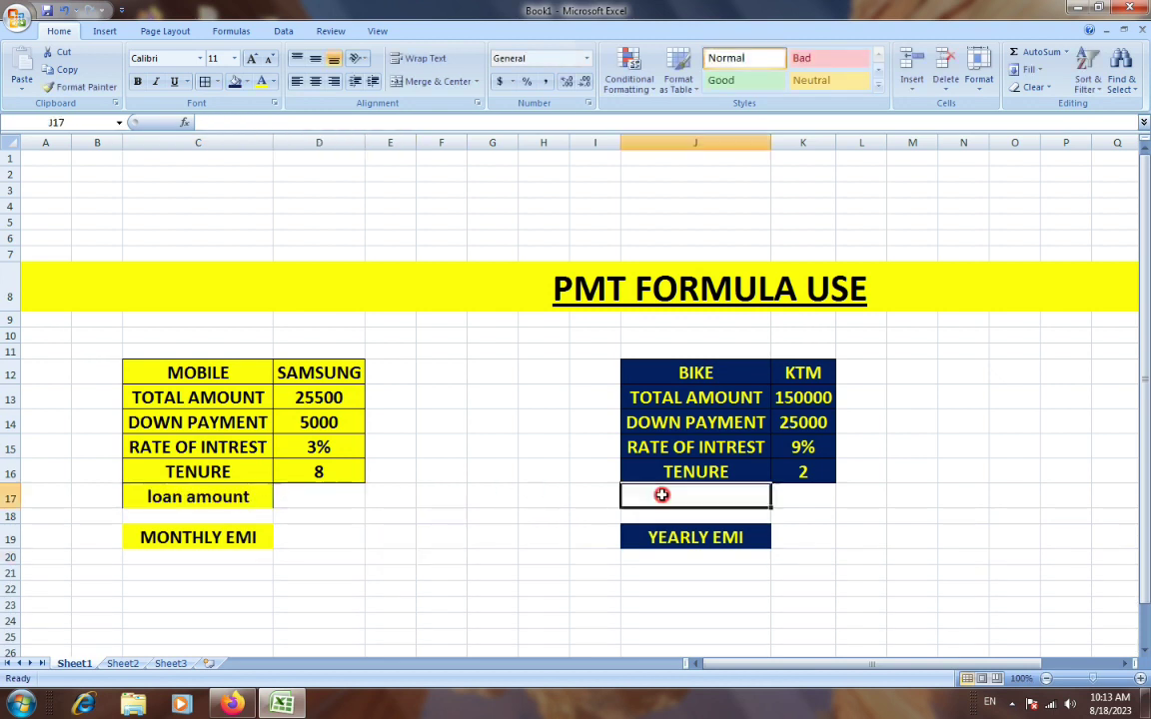
text(loa)
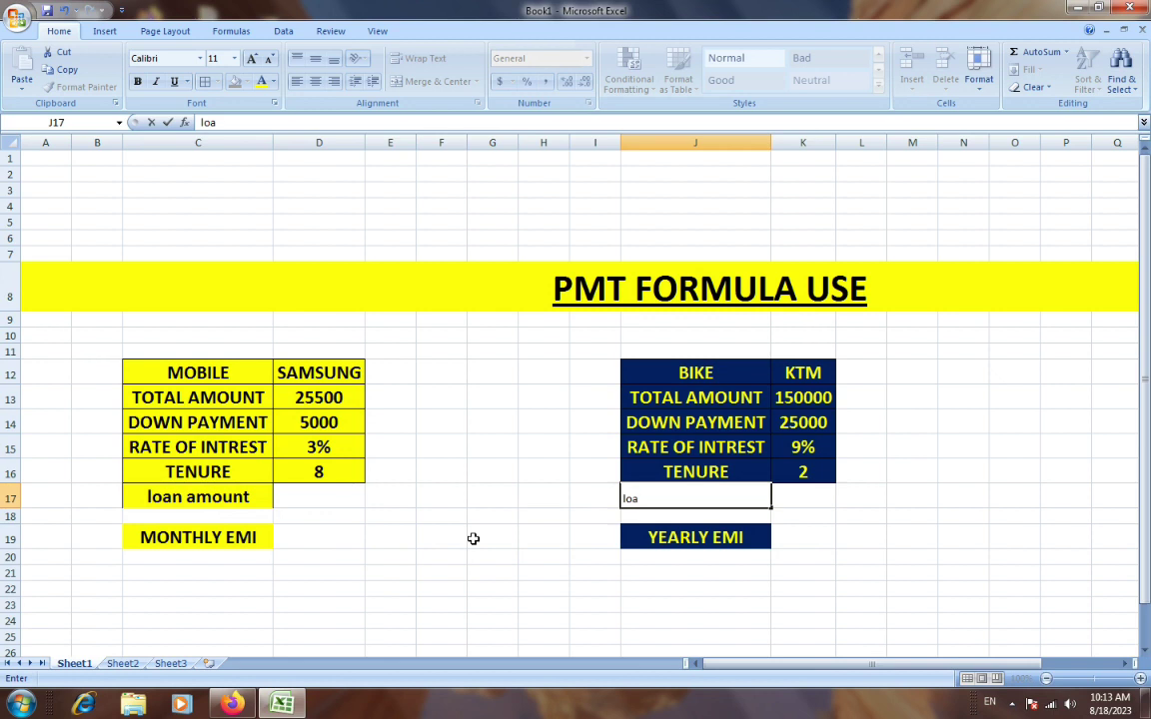
text(n amount)
key(Return)
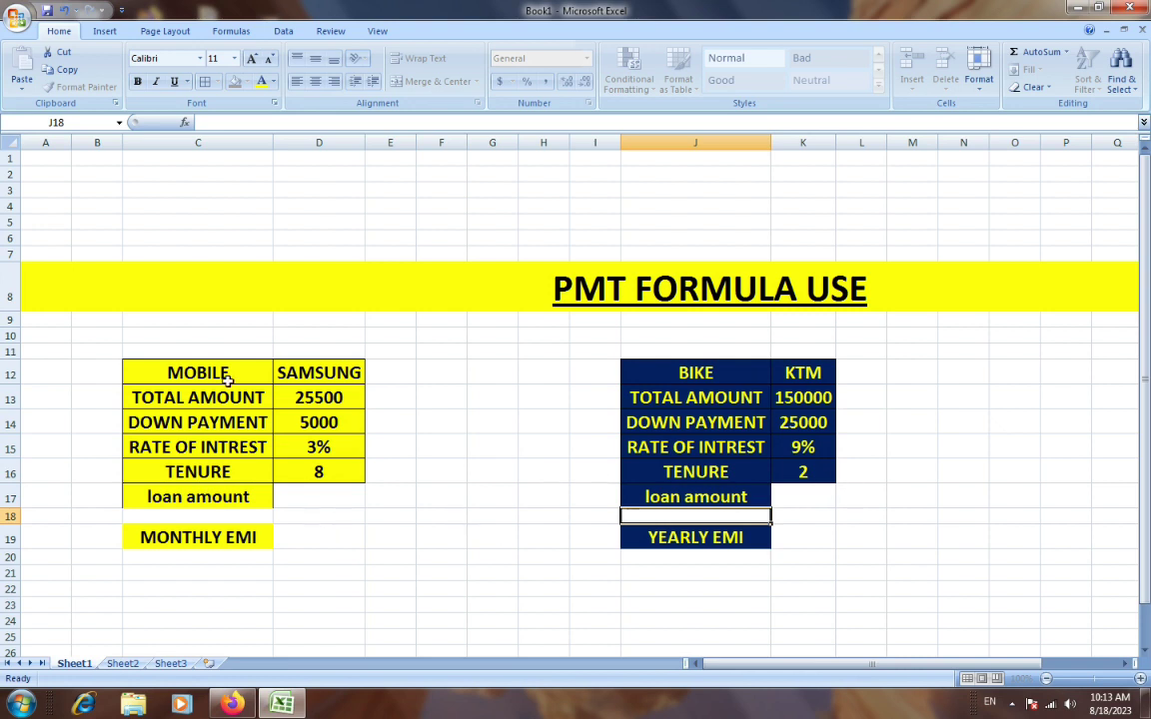
click(235, 374)
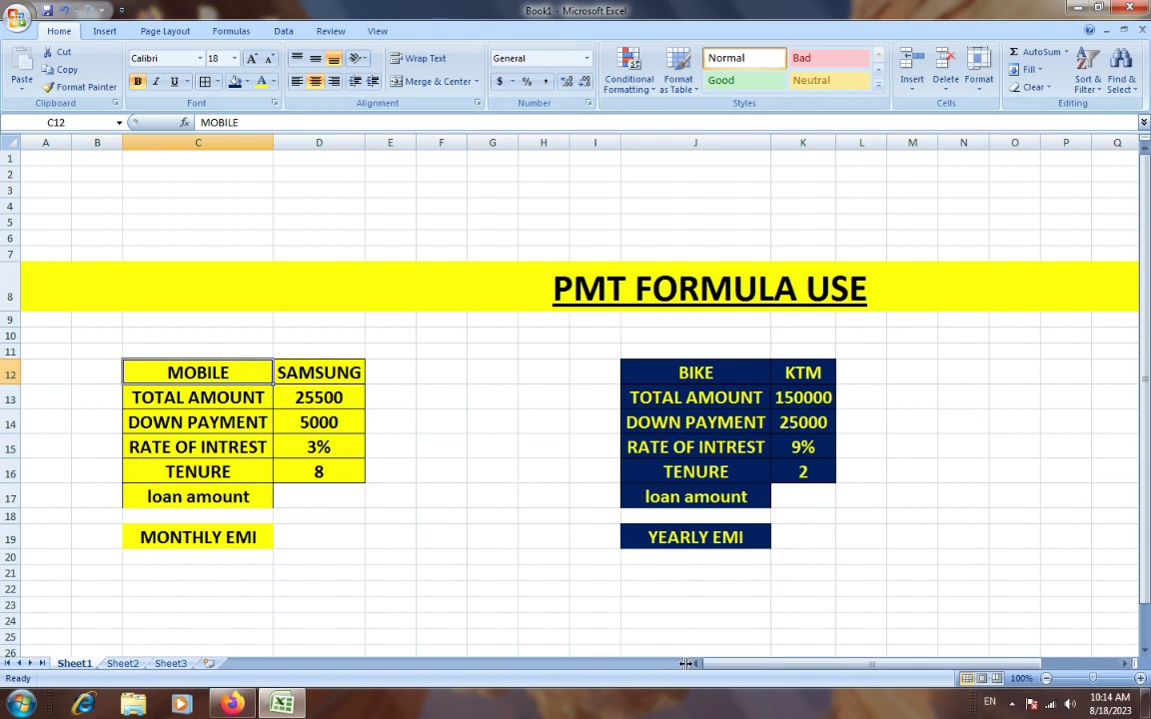
drag(689, 665, 504, 666)
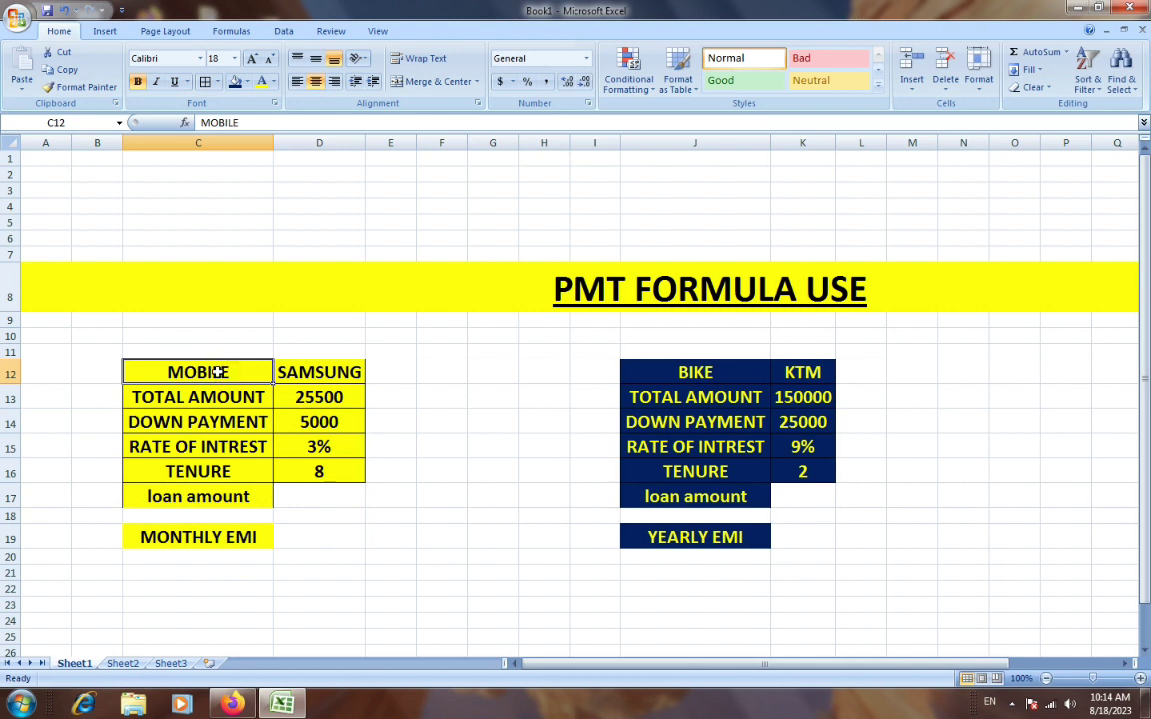
click(327, 370)
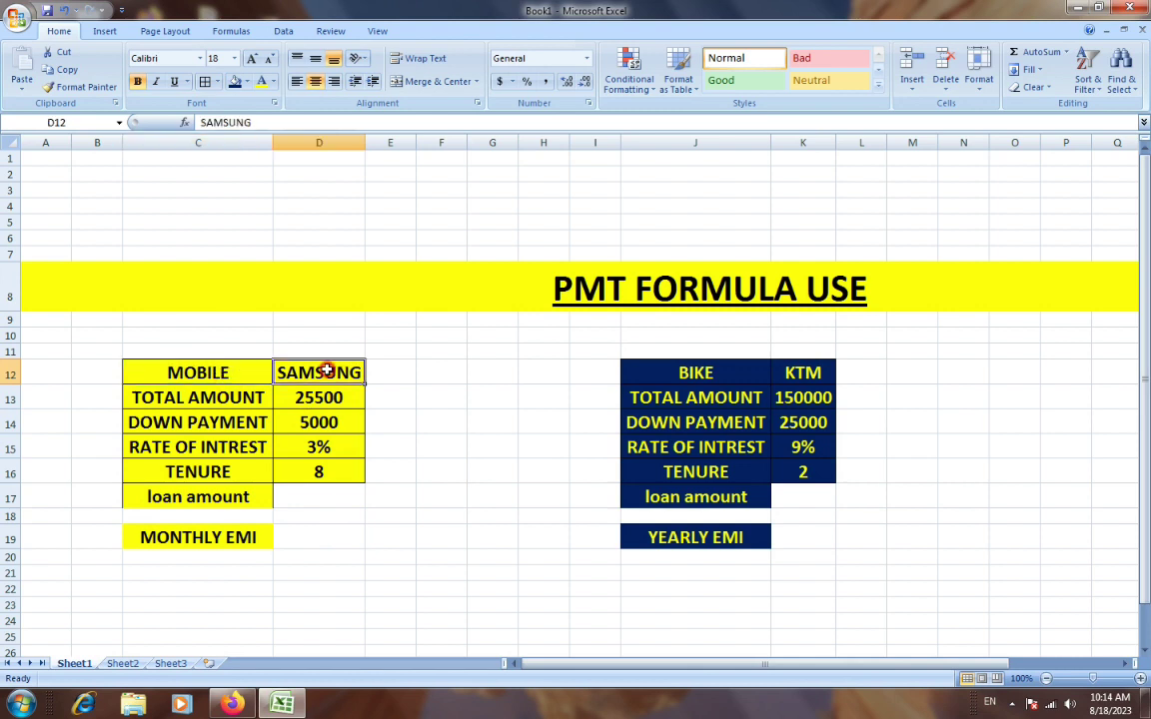
click(250, 397)
click(314, 397)
click(232, 420)
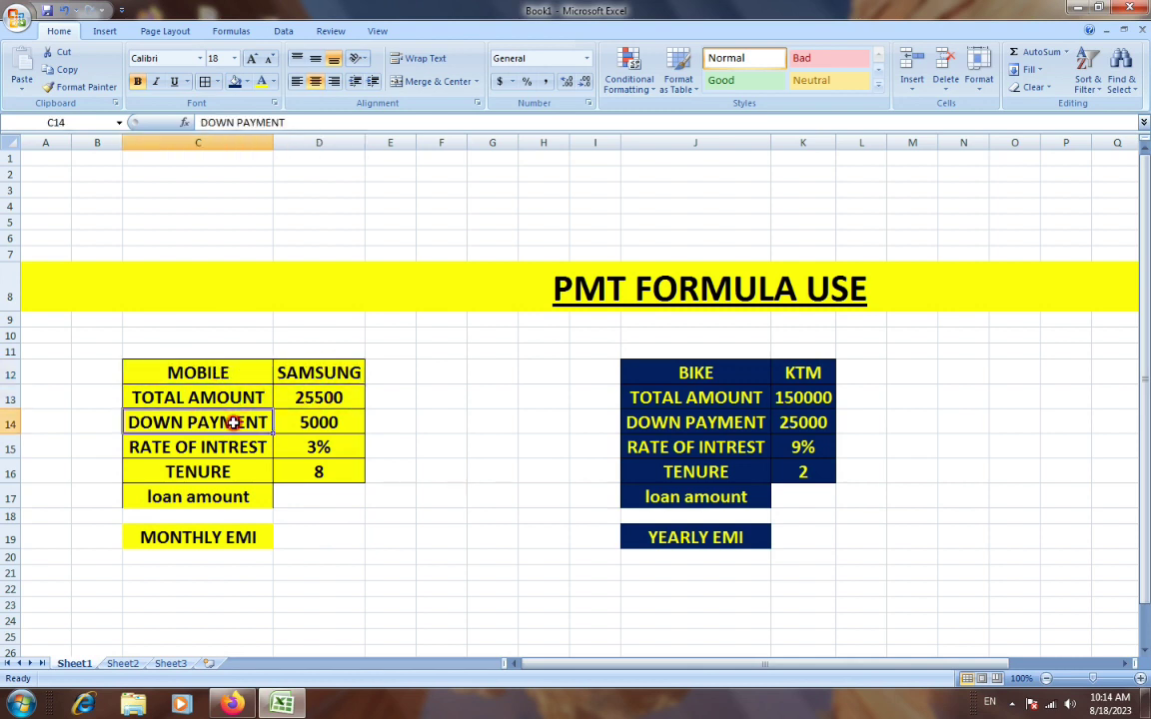
click(310, 426)
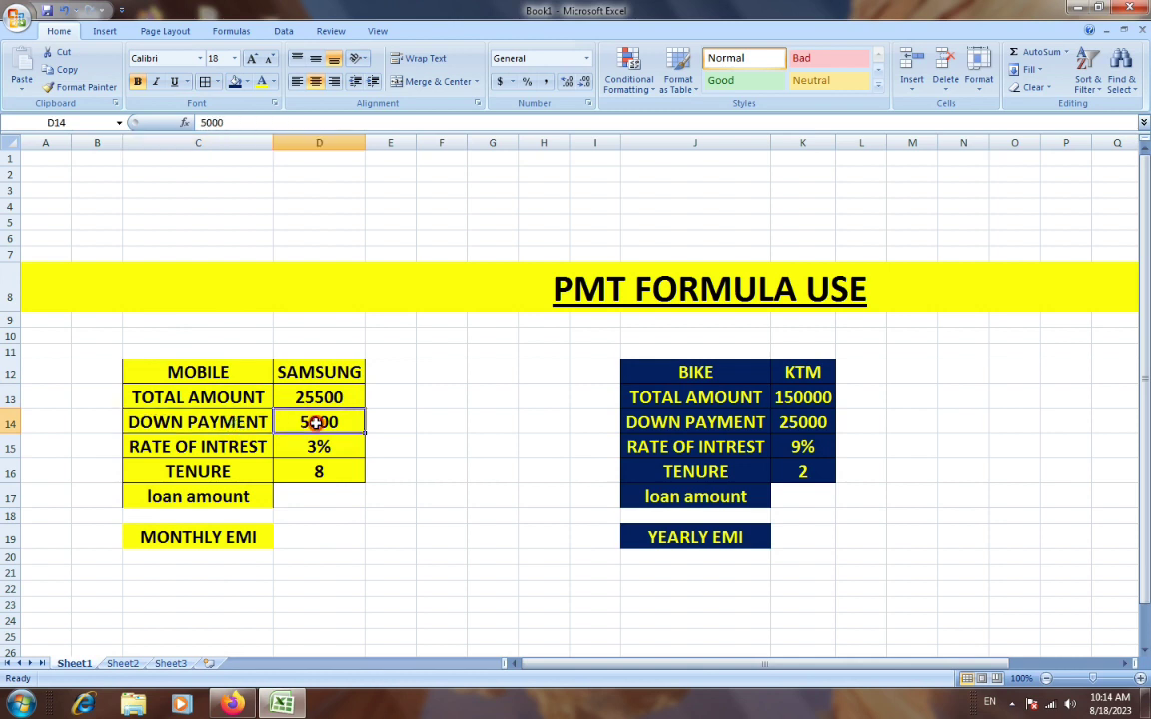
click(226, 452)
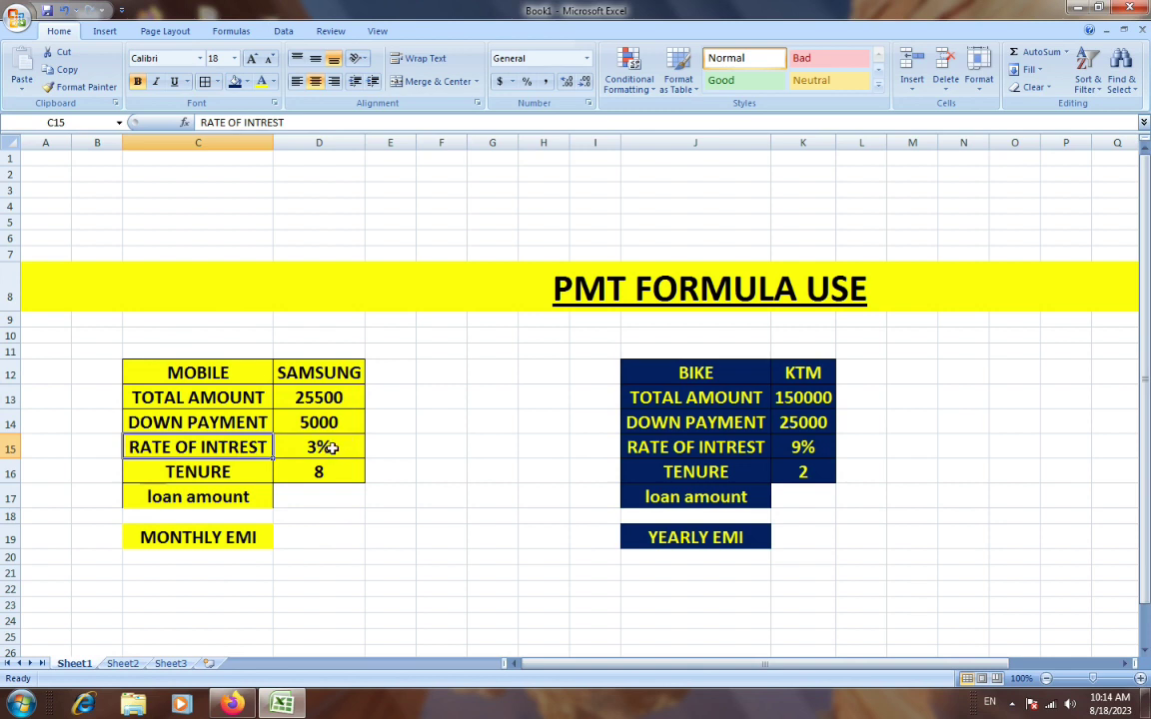
click(330, 449)
click(200, 472)
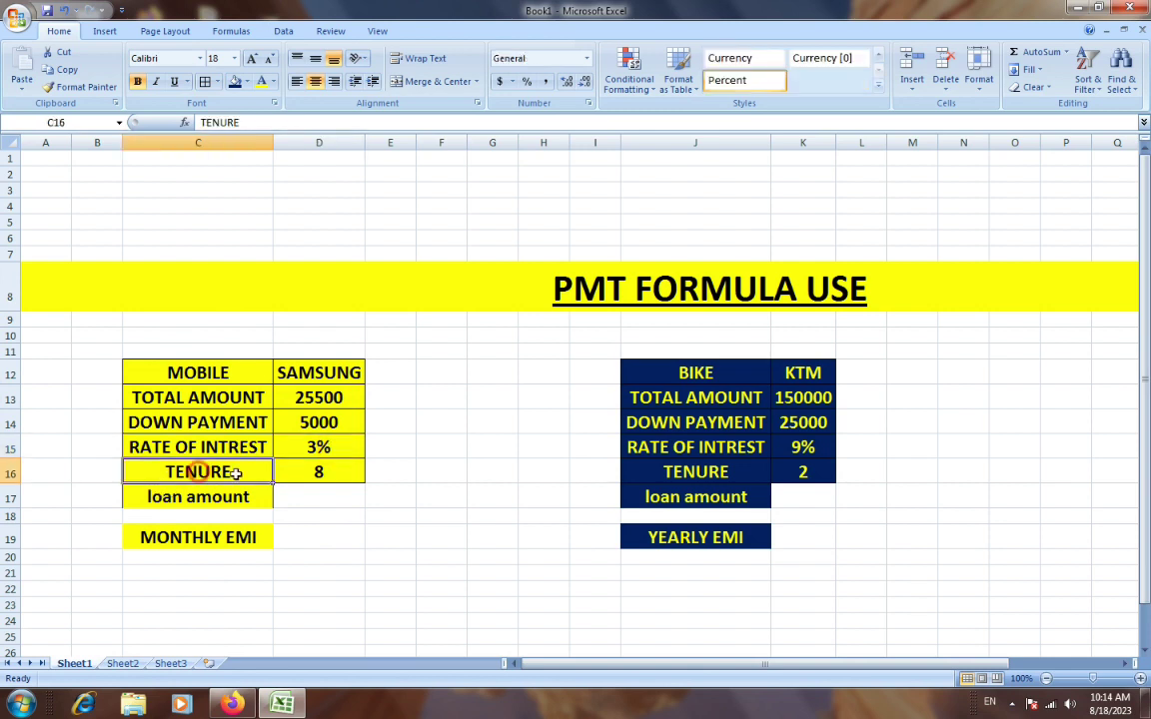
click(319, 472)
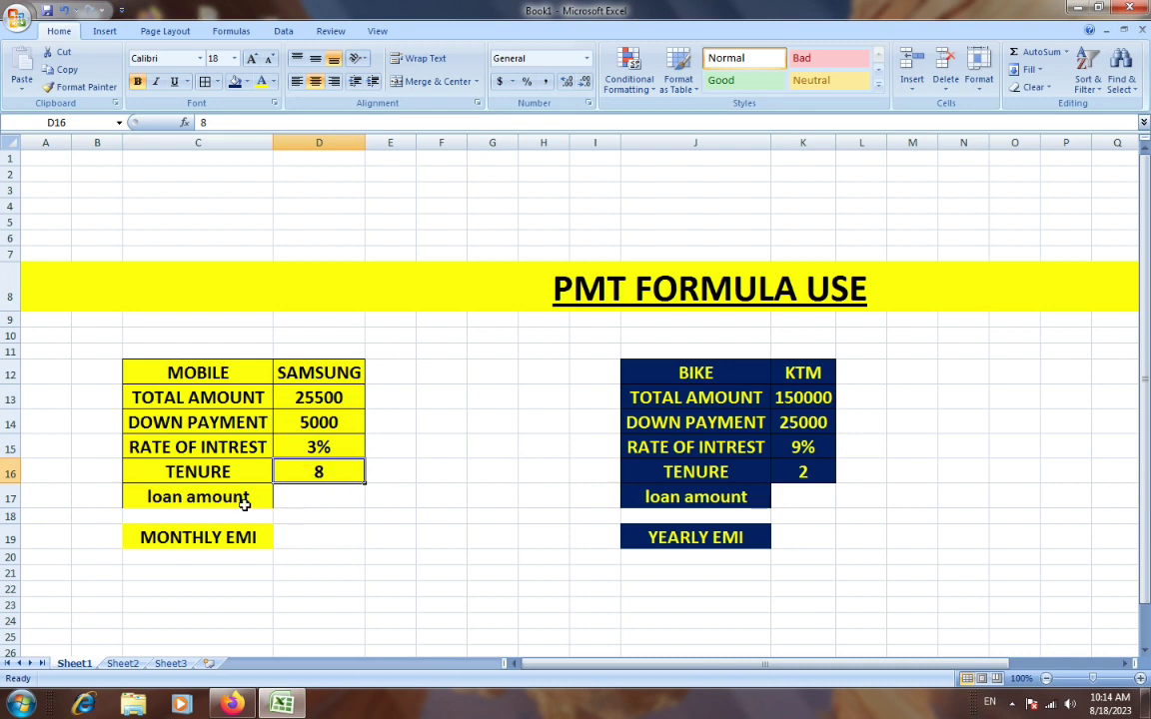
click(312, 494)
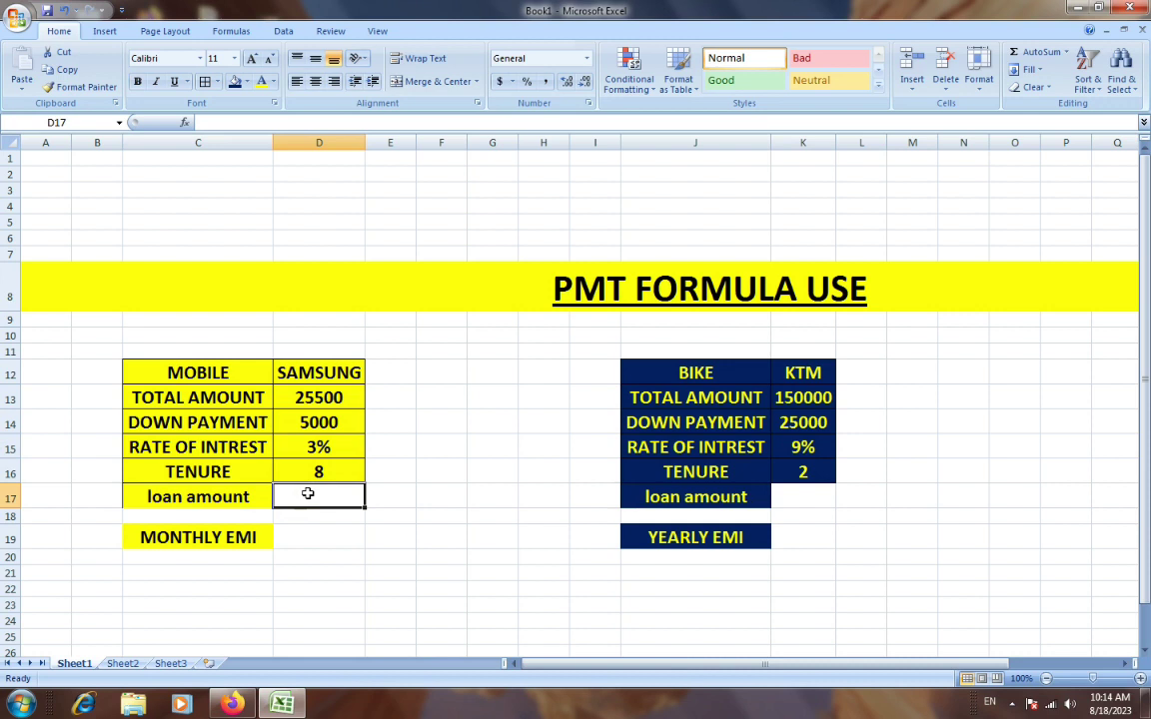
Enter =D13-D14 in D17 so the Samsung loan amount shows 20500
text(=)
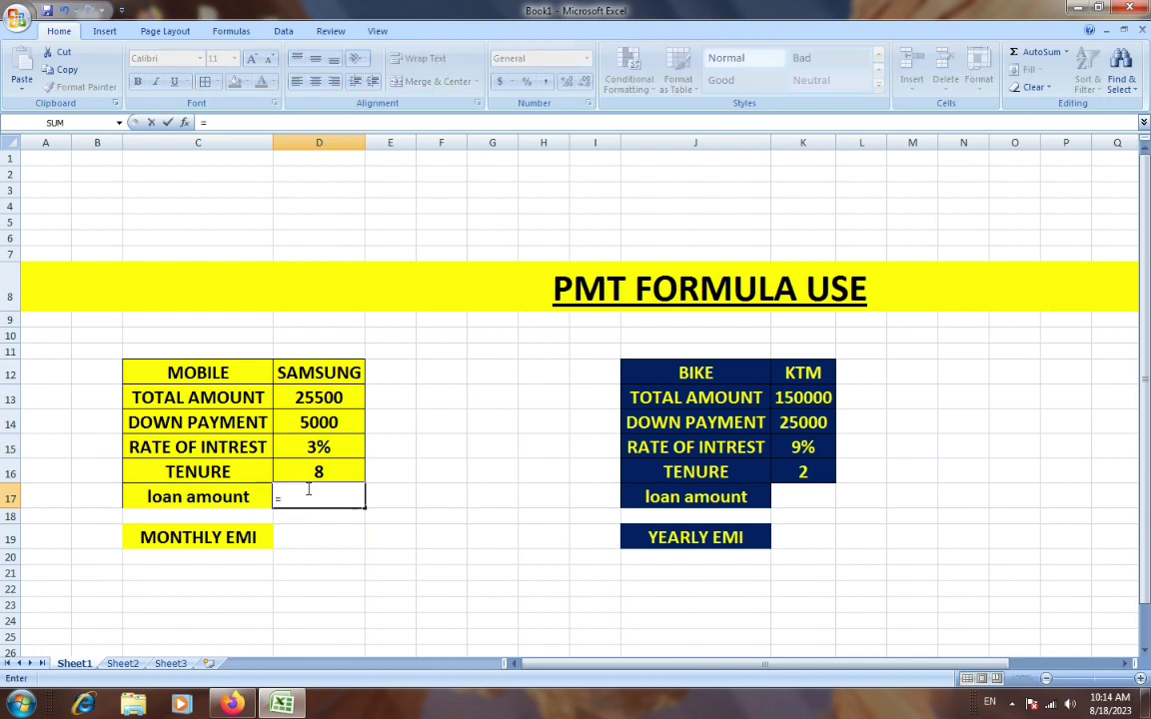
click(300, 397)
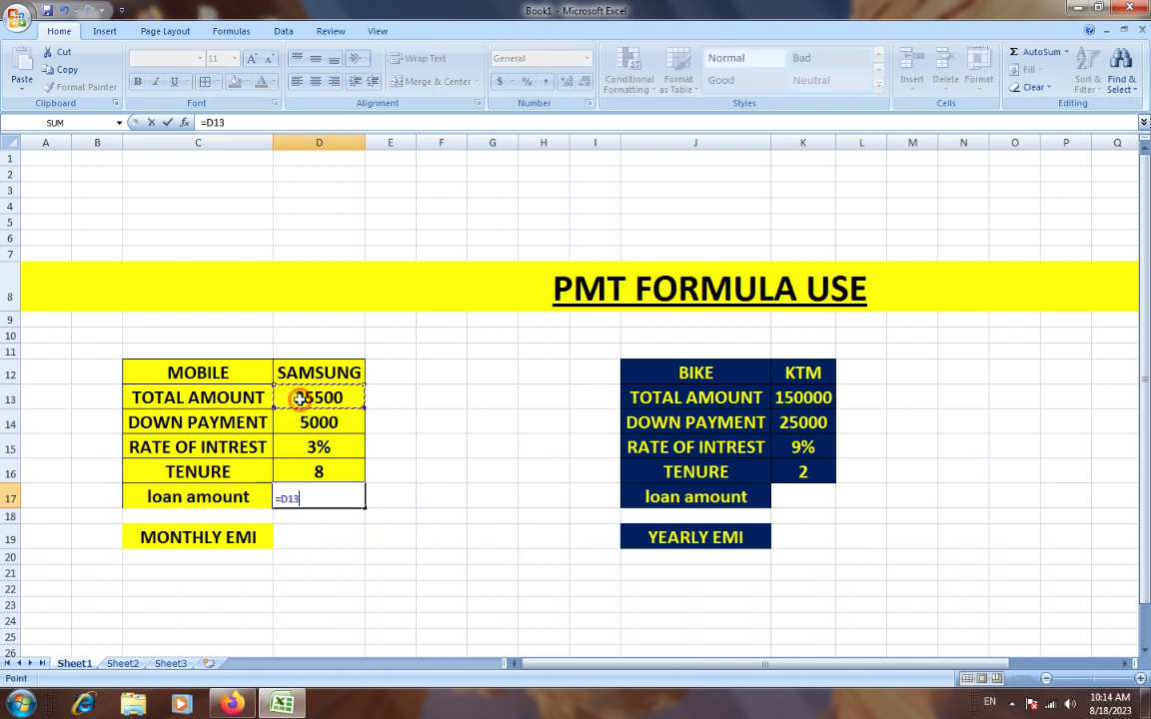
text(-)
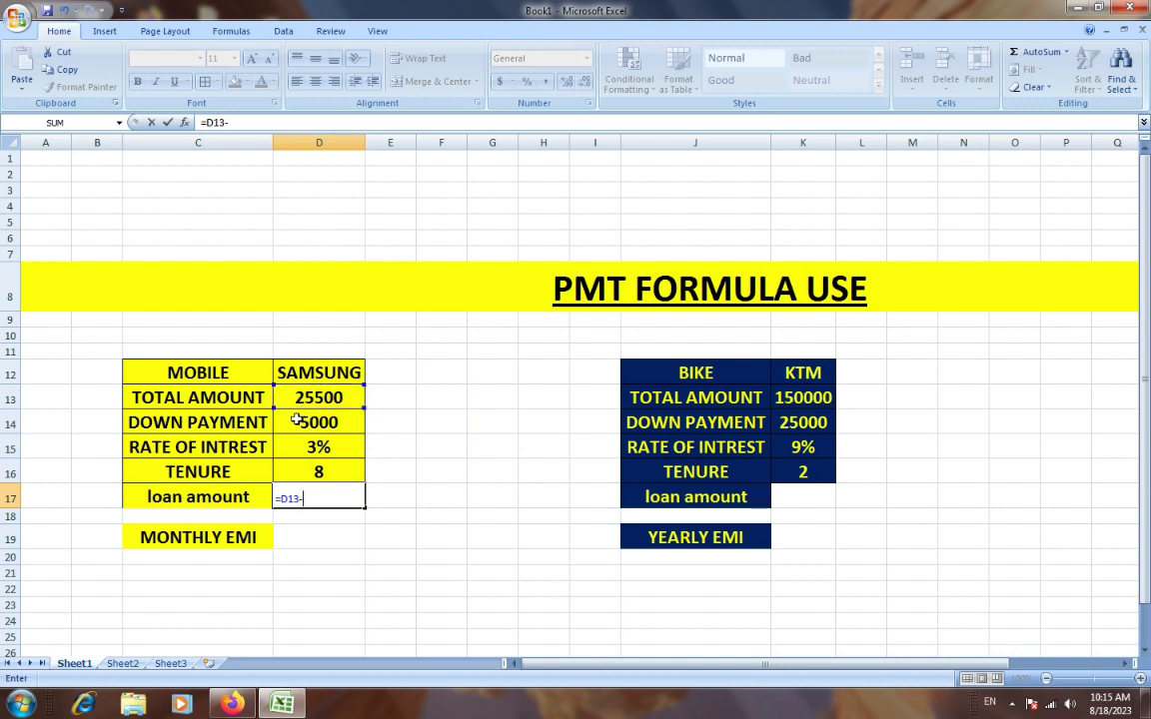
click(316, 425)
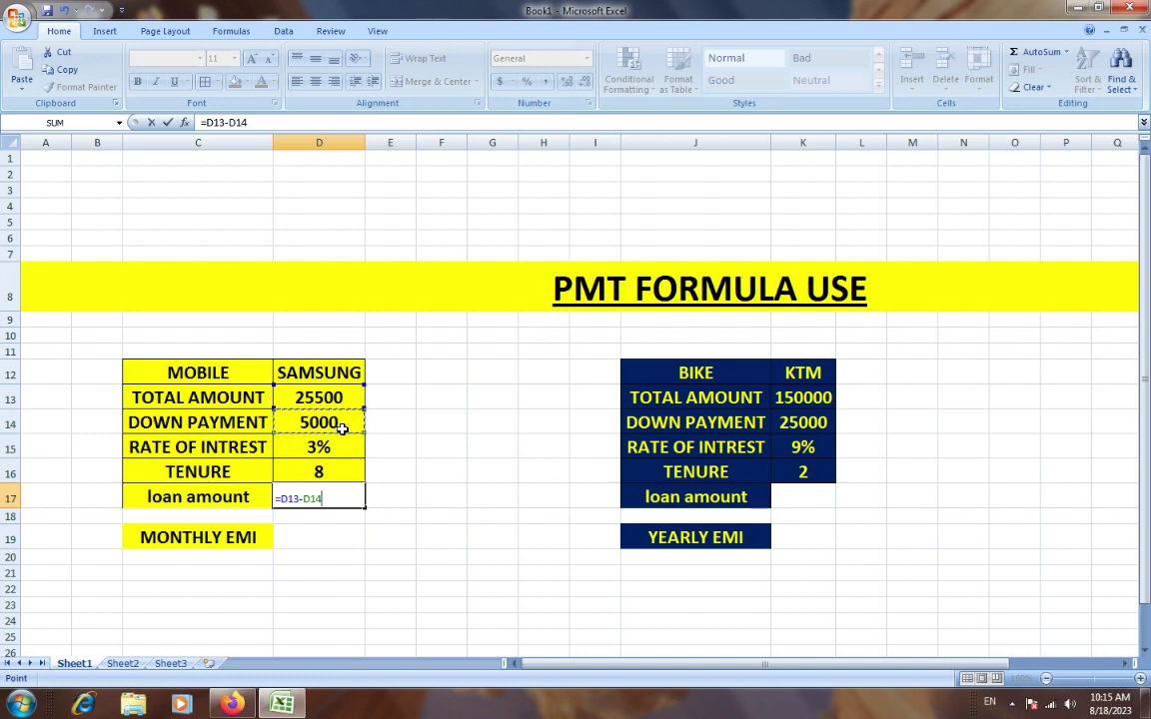
key(Return)
Copy D16's table formatting onto D17 with Format Painter and check its formula
click(339, 471)
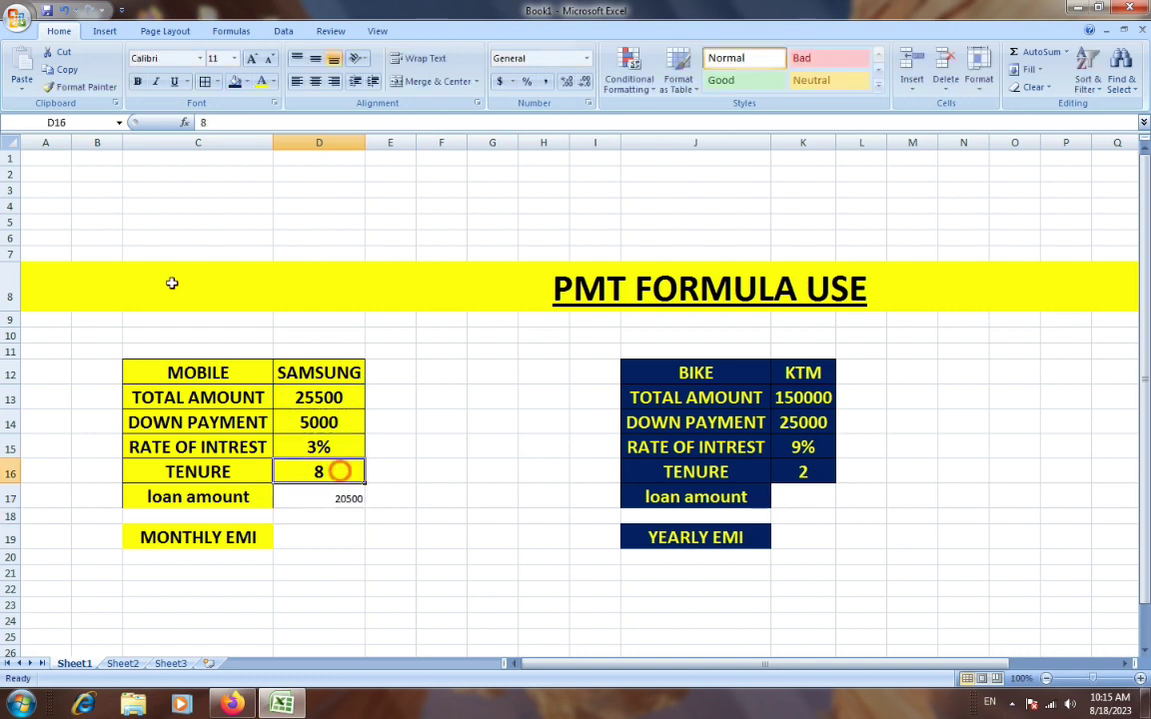
click(52, 86)
click(307, 496)
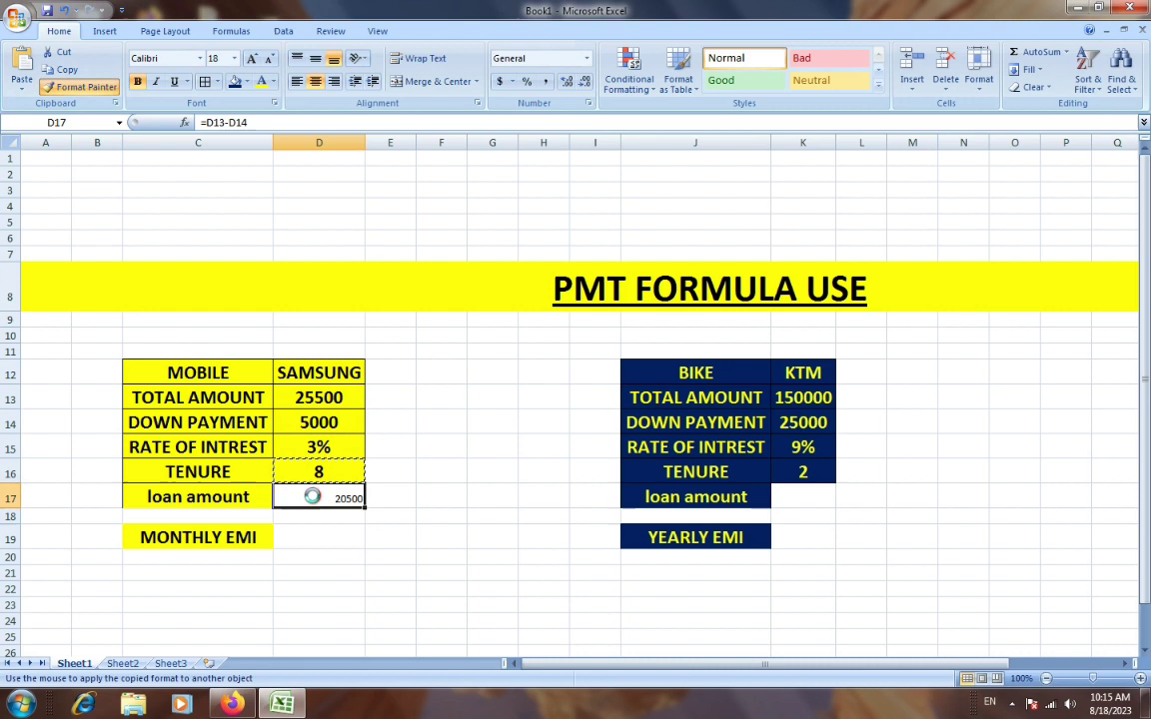
click(345, 517)
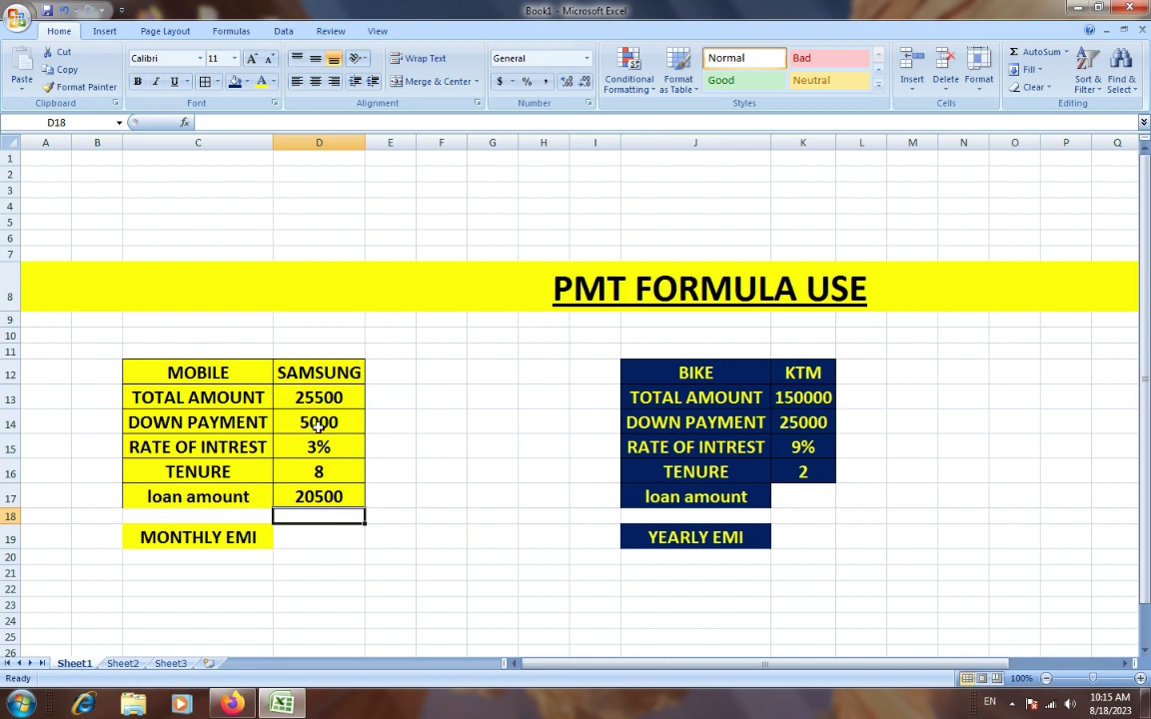
click(325, 497)
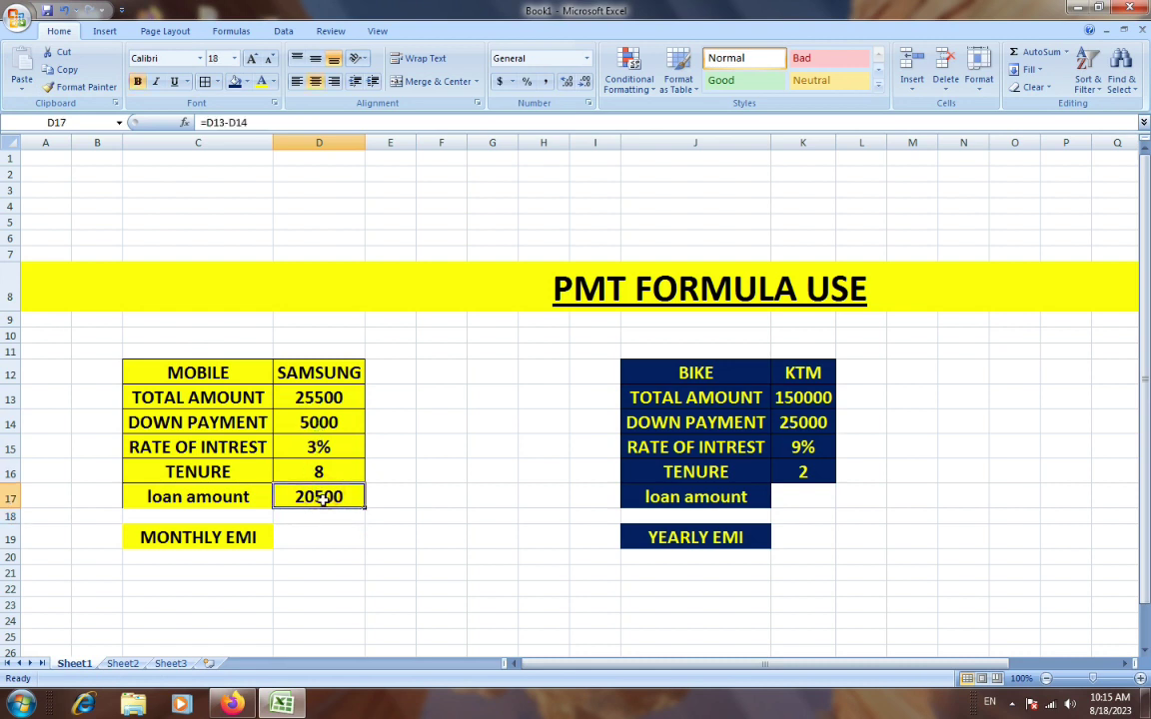
click(175, 571)
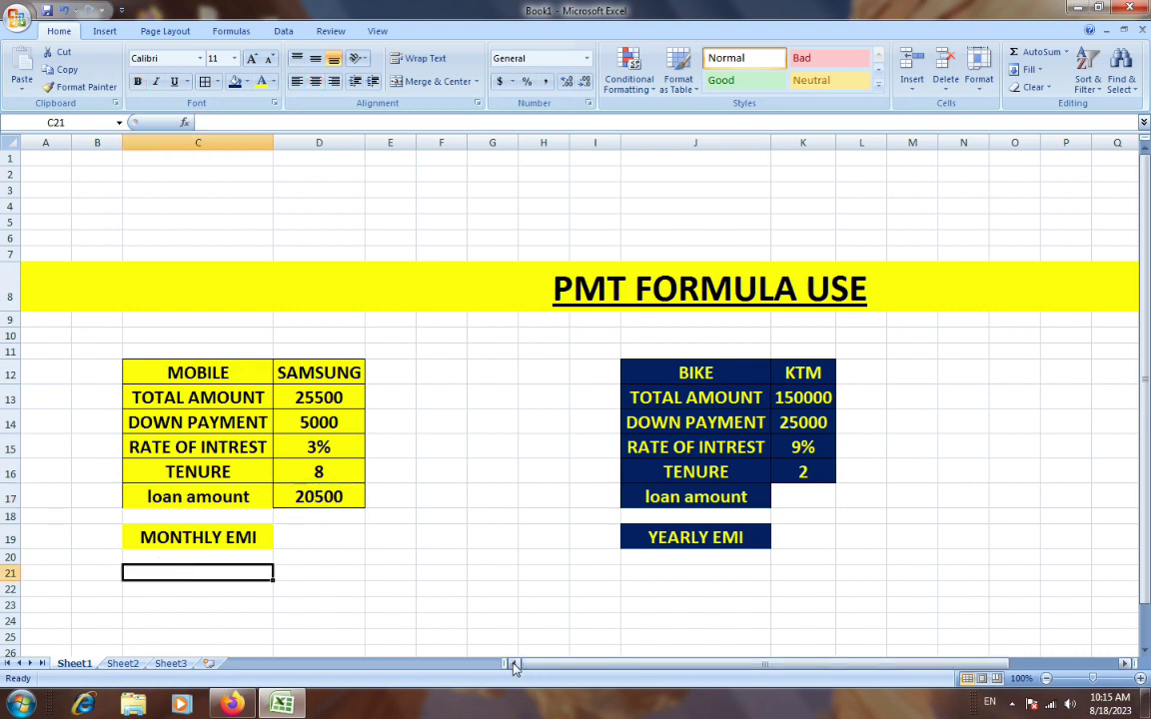
Make the cell text bold and increase its font size two steps
click(138, 81)
click(252, 58)
click(252, 58)
click(252, 58)
click(252, 58)
click(252, 58)
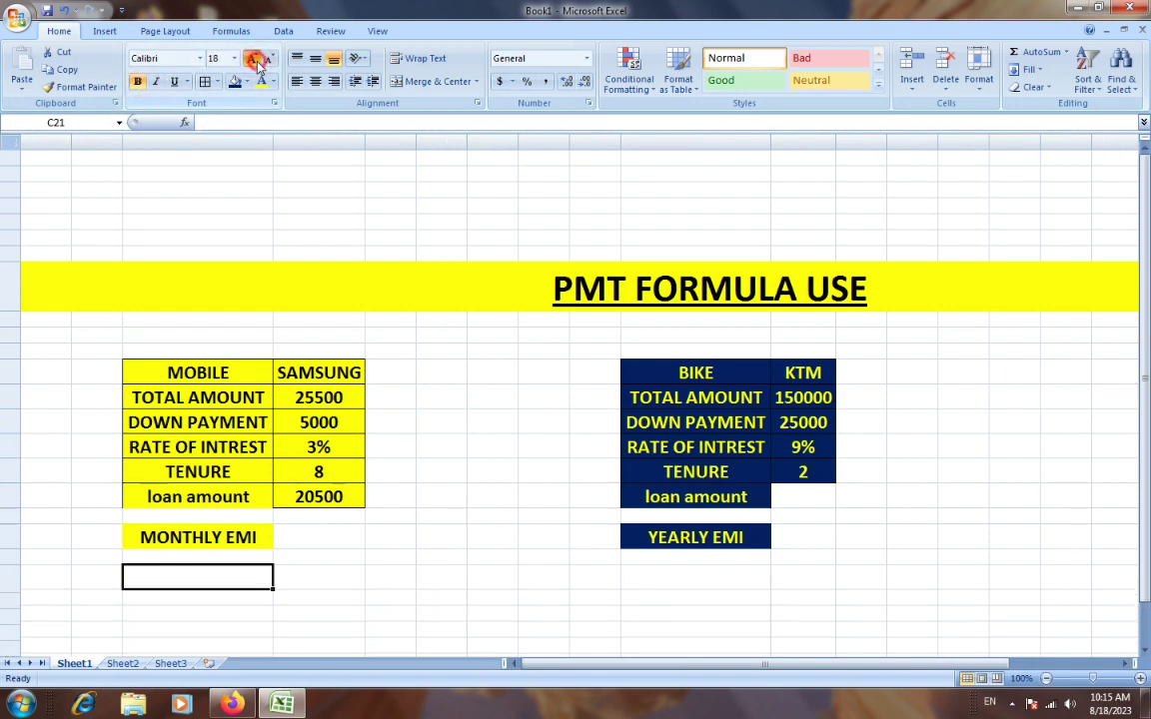
Enter -=pmt(D15,D16,D17) in C21 for the Samsung monthly EMI
click(244, 573)
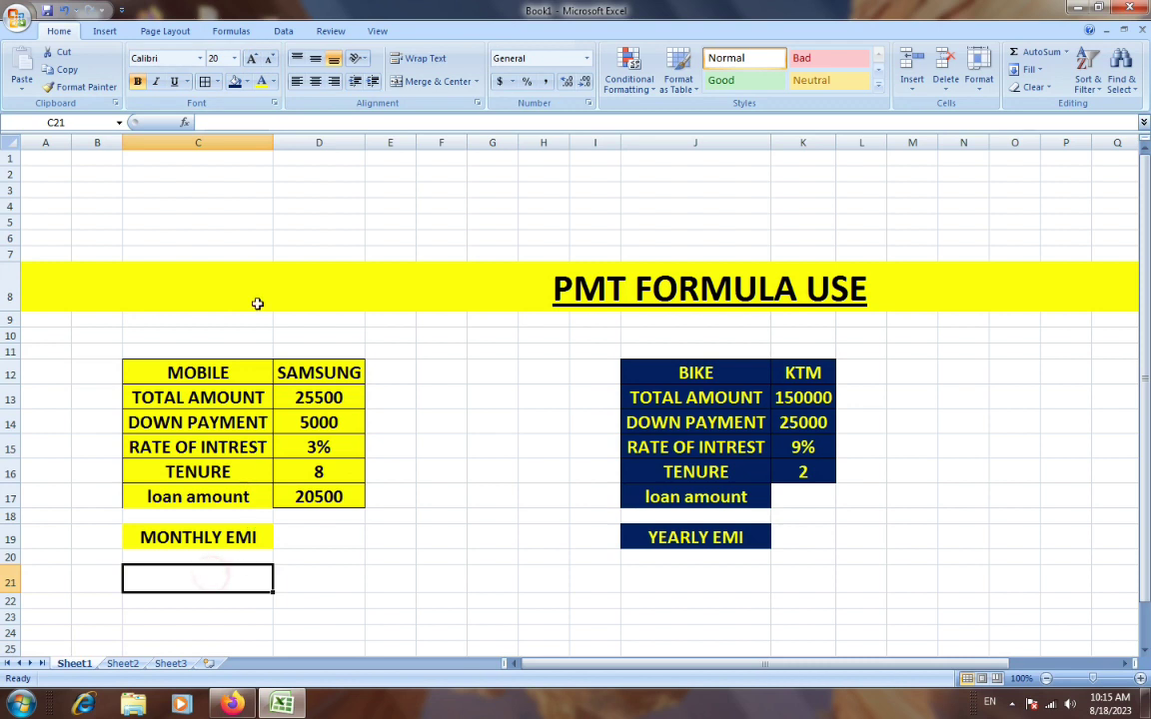
text(-)
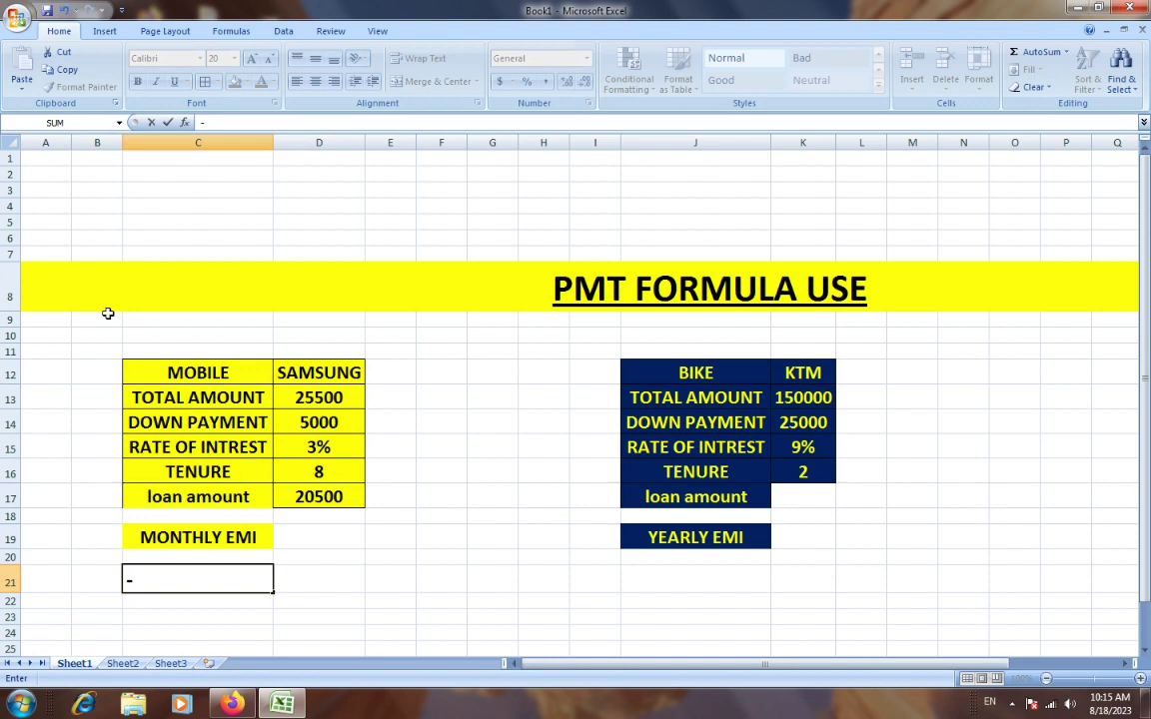
text(=)
text(pmt)
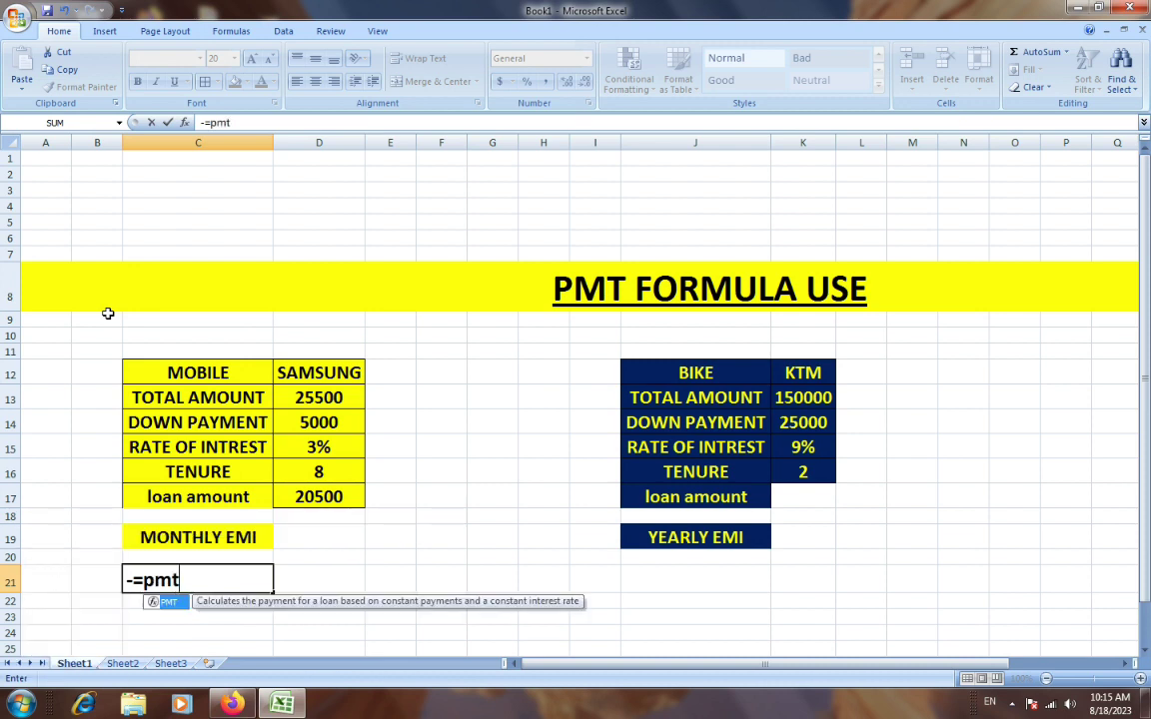
text(()
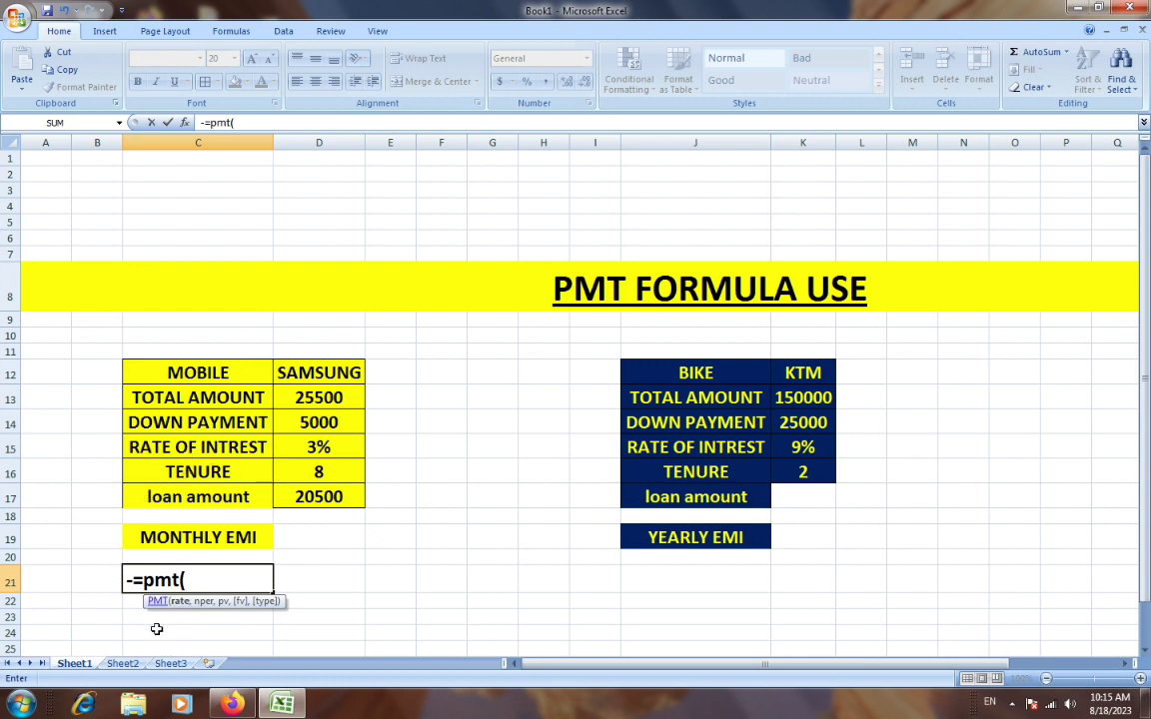
click(315, 446)
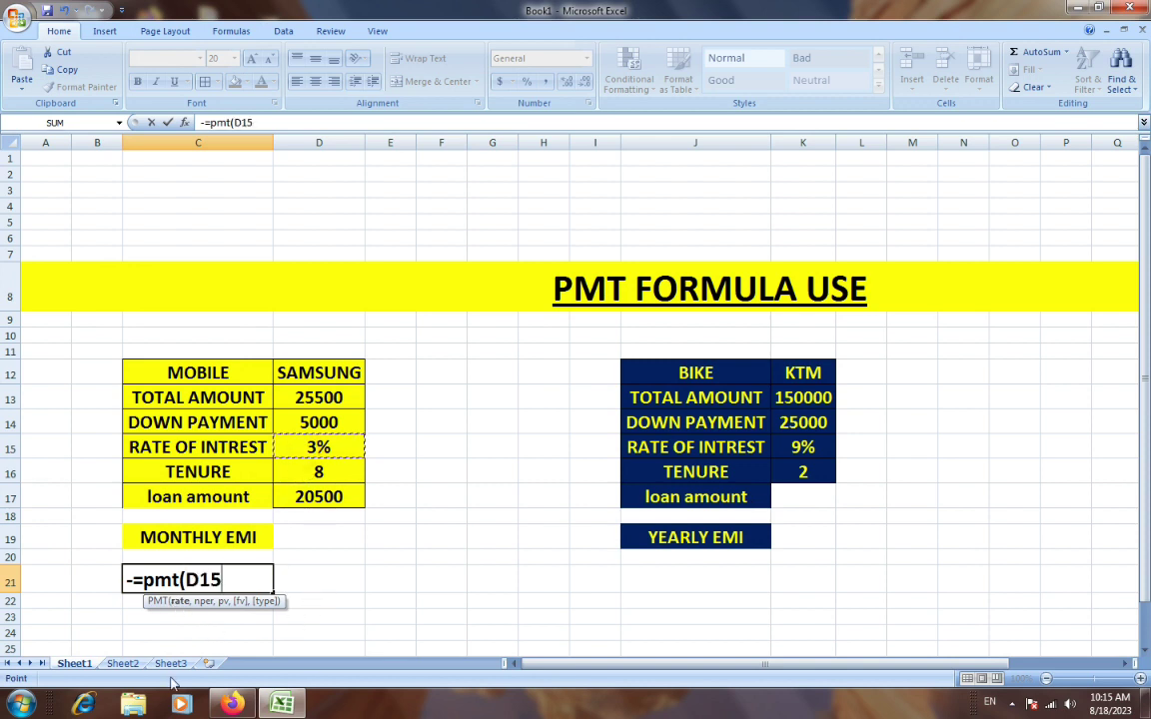
text(,)
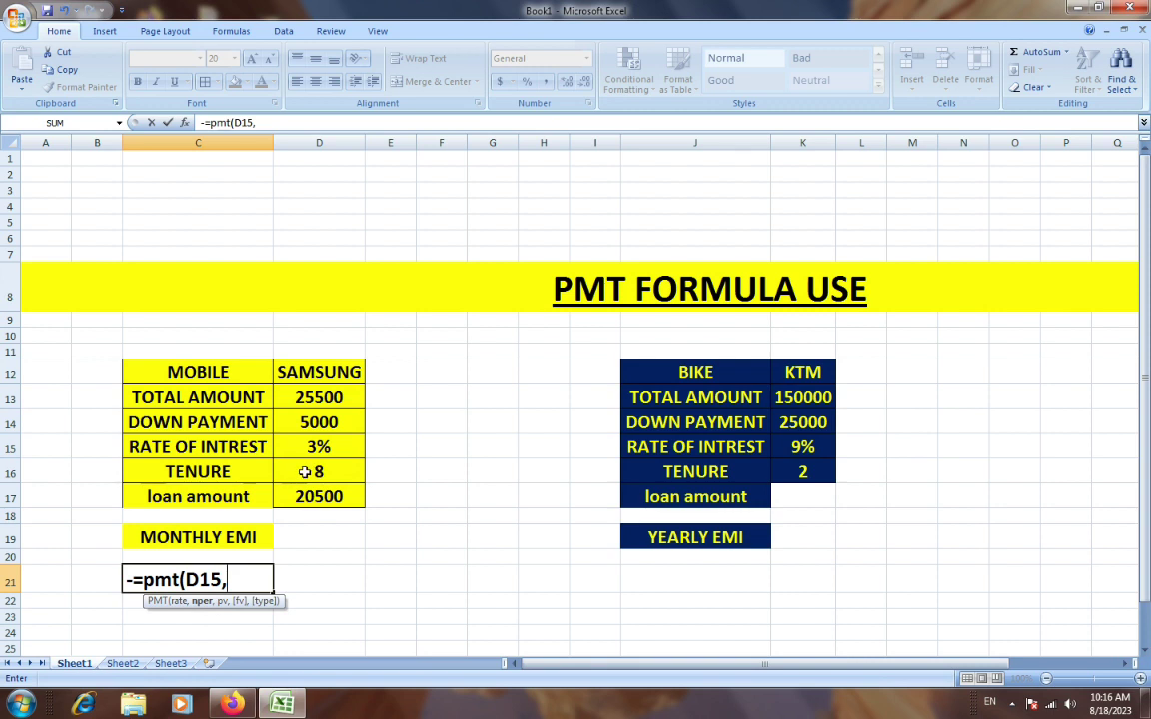
click(321, 472)
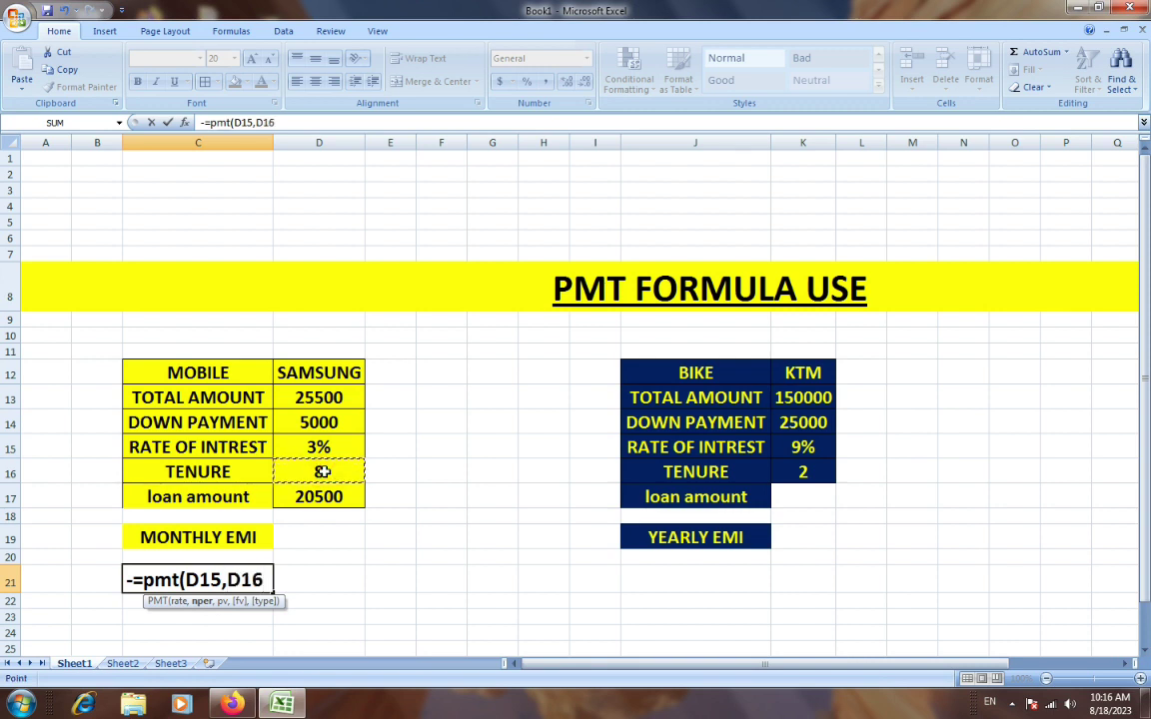
text(,)
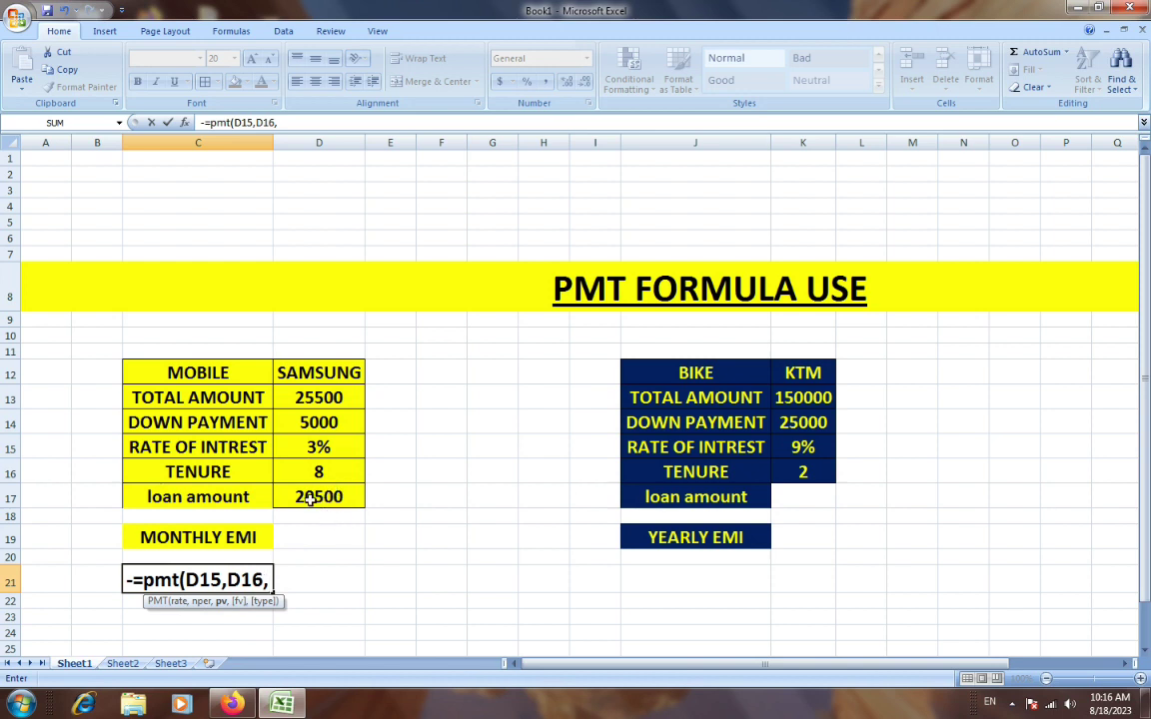
click(310, 499)
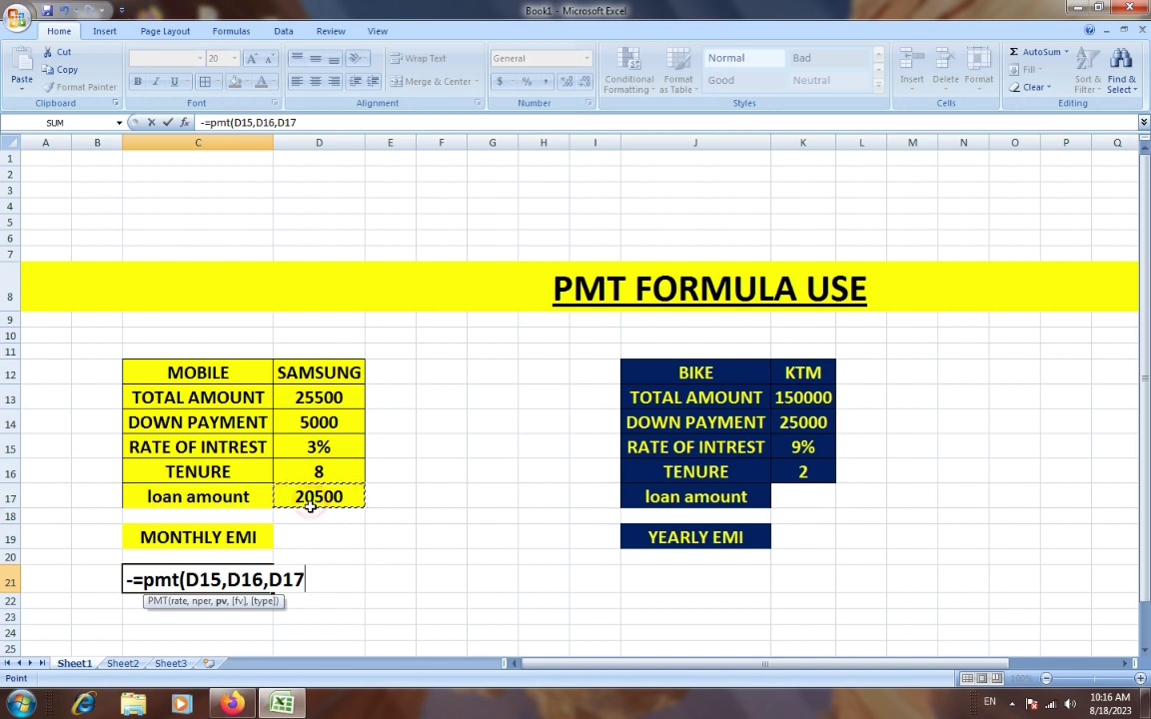
text())
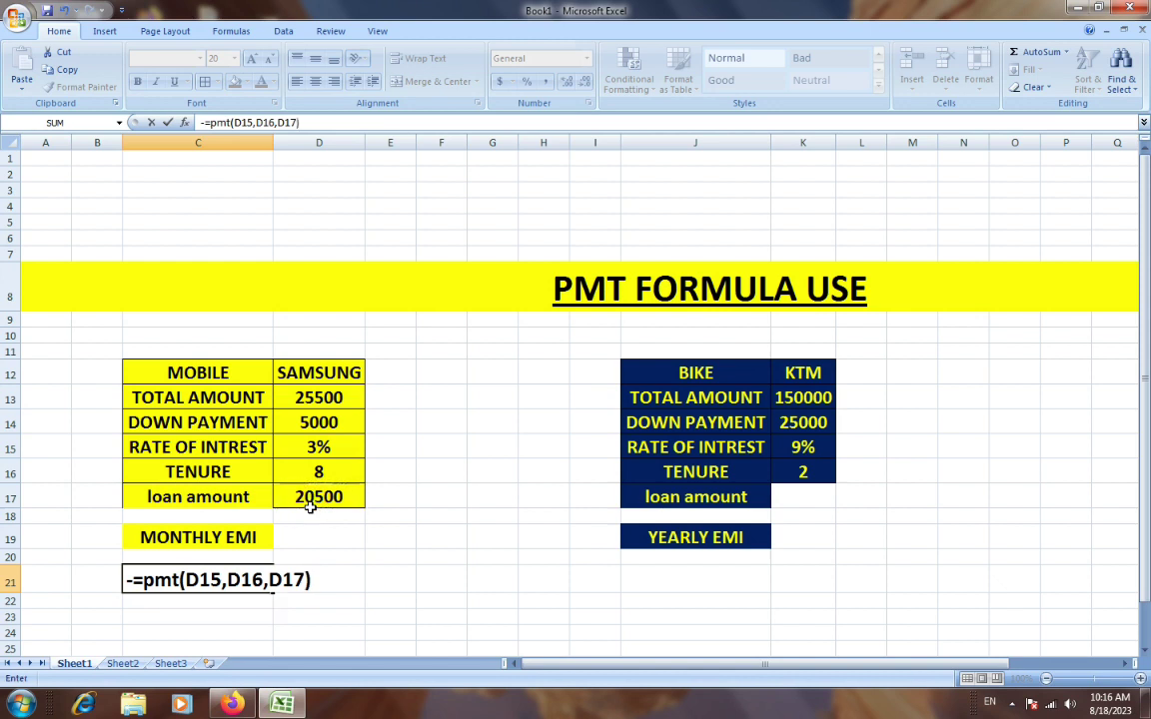
key(Return)
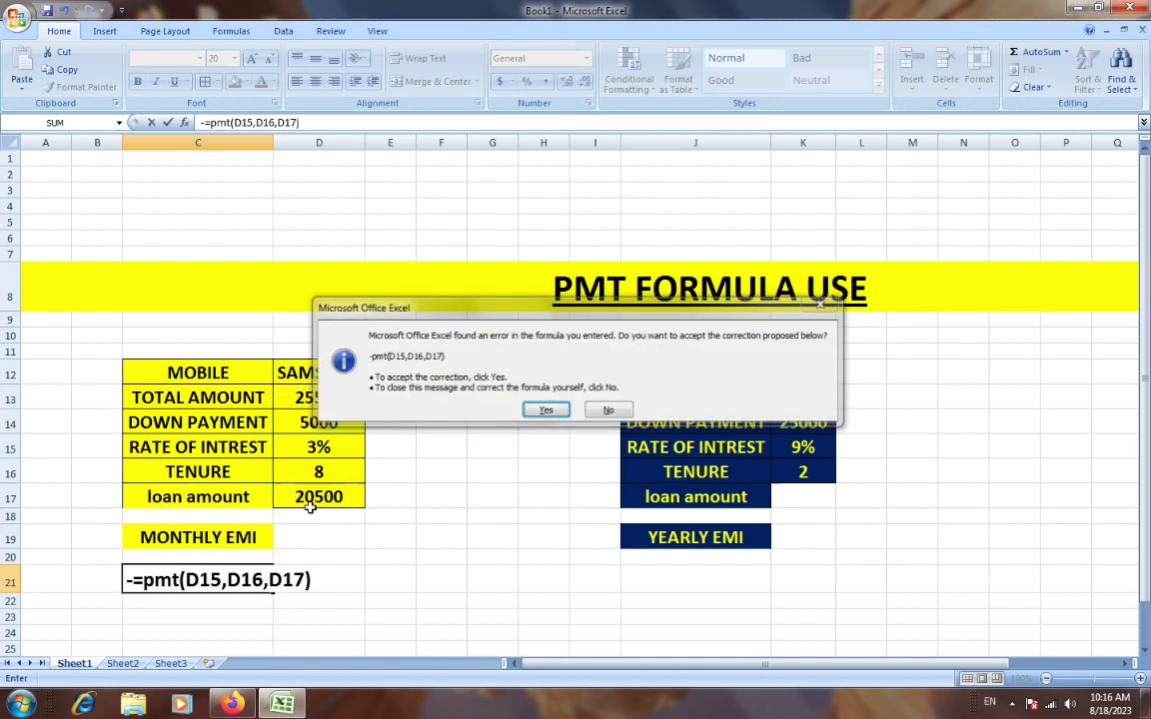
Accept Excel's proposed correction and re-edit the PMT formula in C21
key(Return)
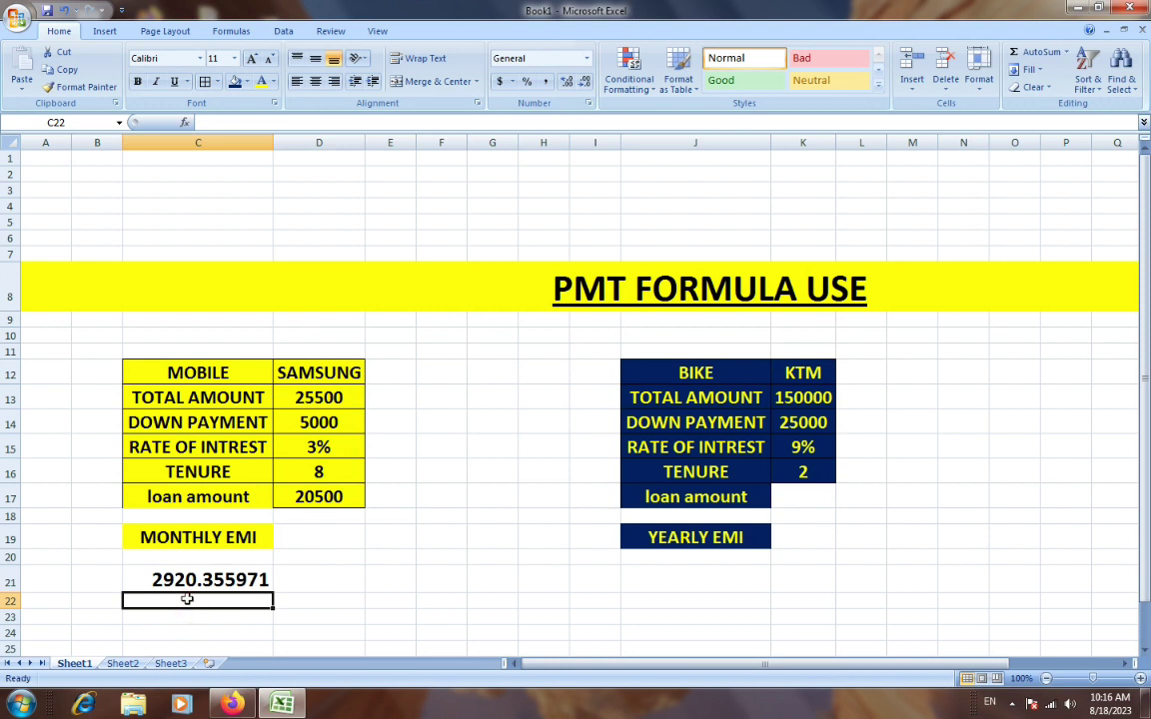
click(186, 590)
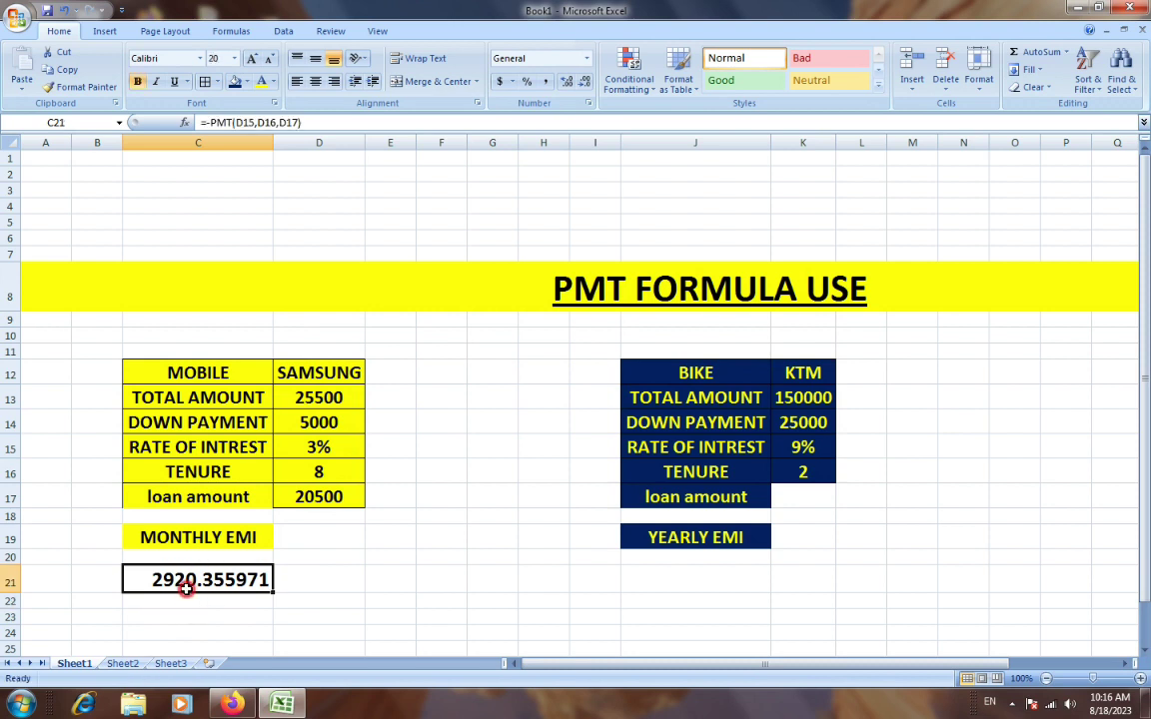
click(208, 122)
key(BackSpace)
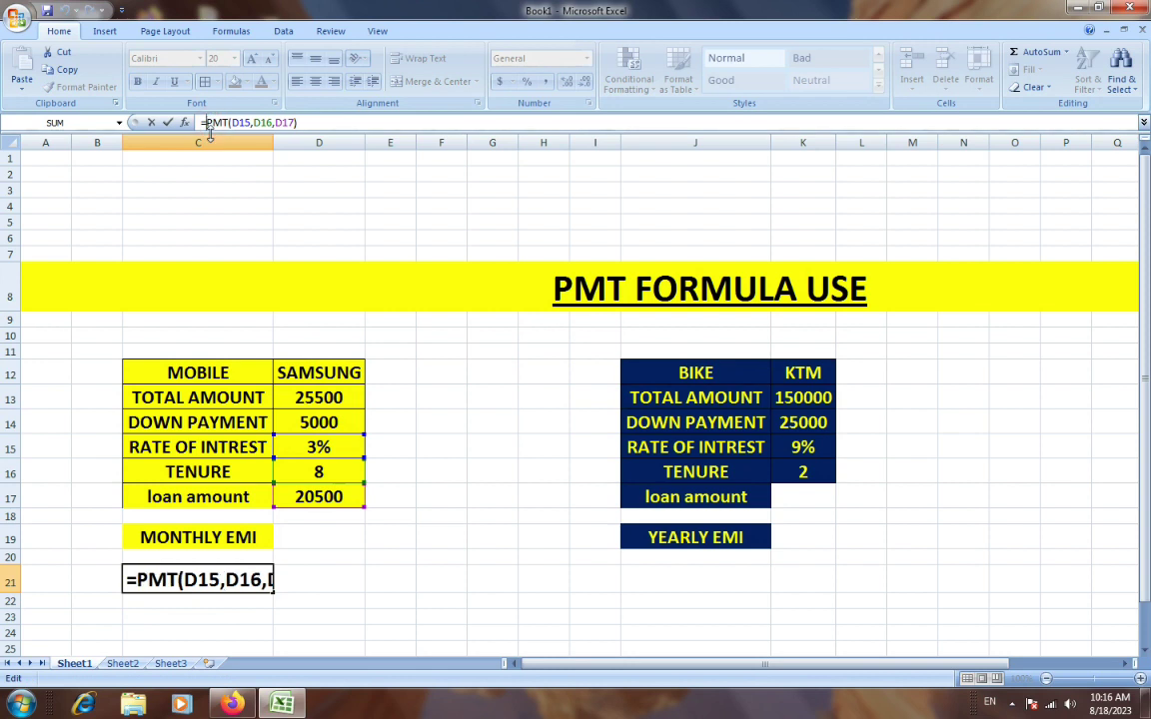
key(BackSpace)
text(=)
key(Return)
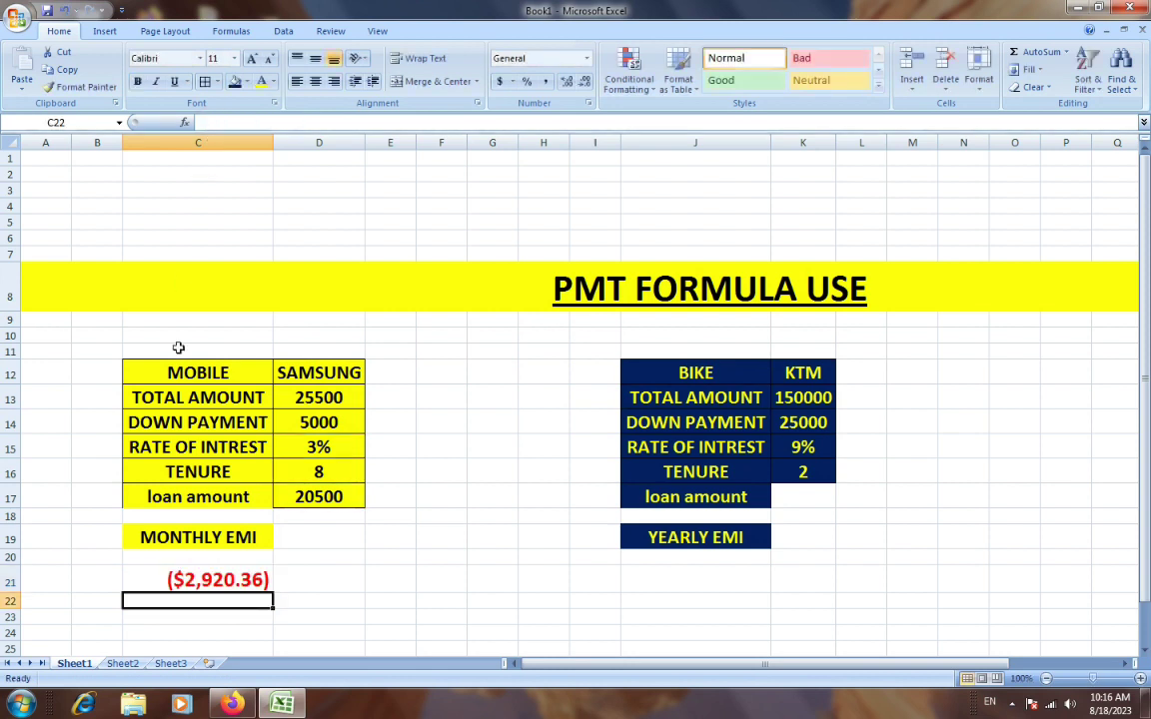
Change C21 to =-PMT(D15,D16,D17) in General format, showing 2920.355971
click(215, 579)
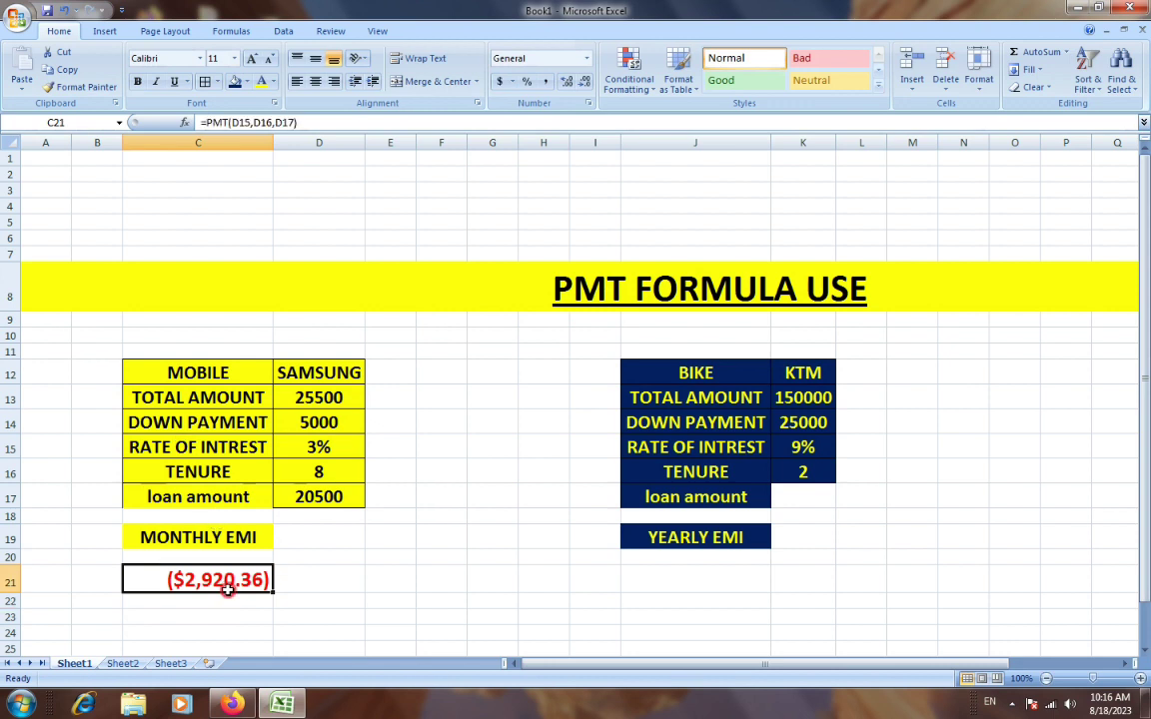
click(586, 58)
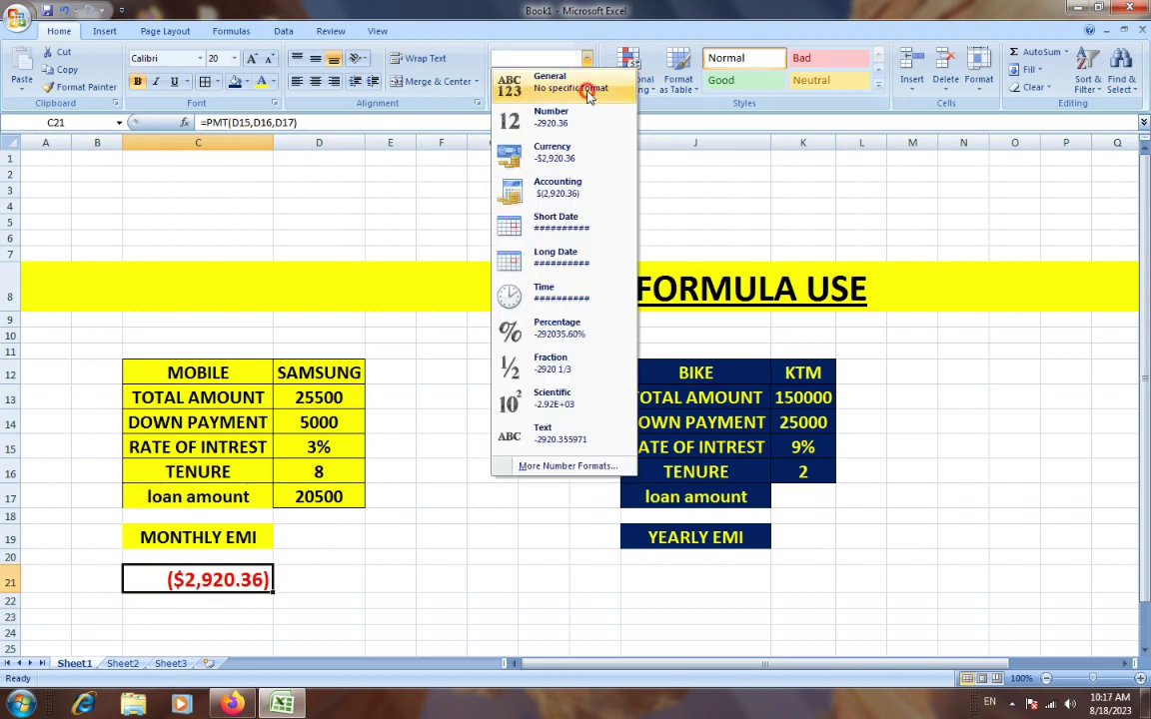
click(590, 91)
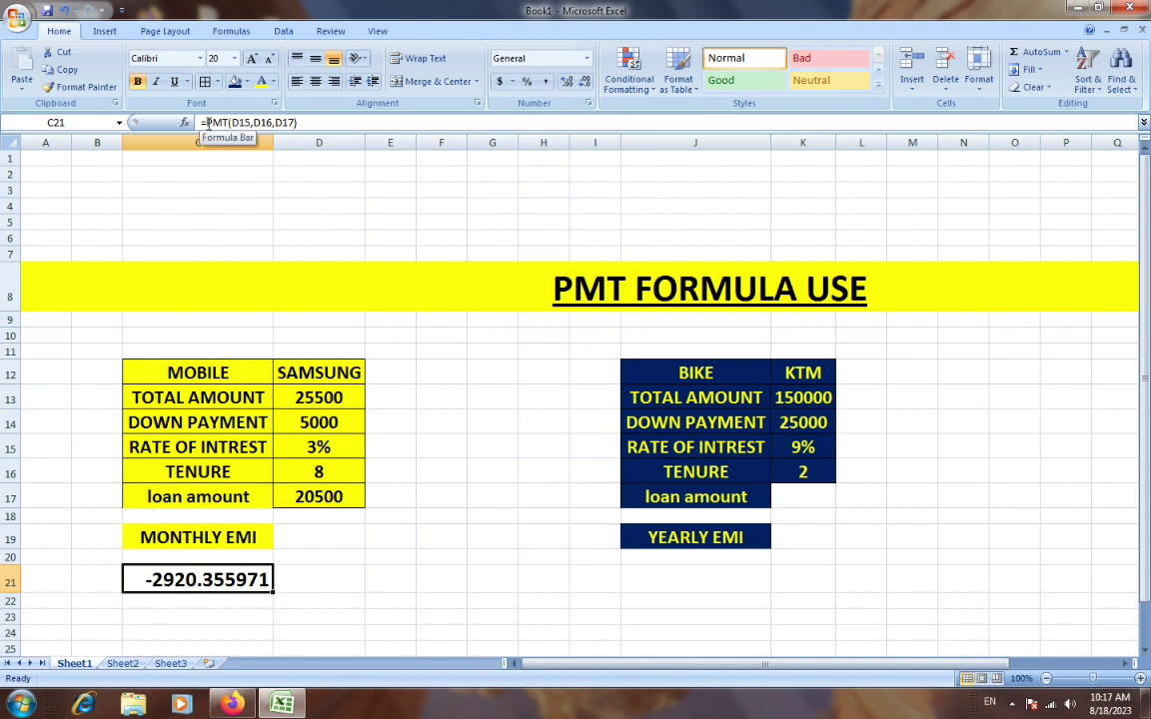
double_click(148, 582)
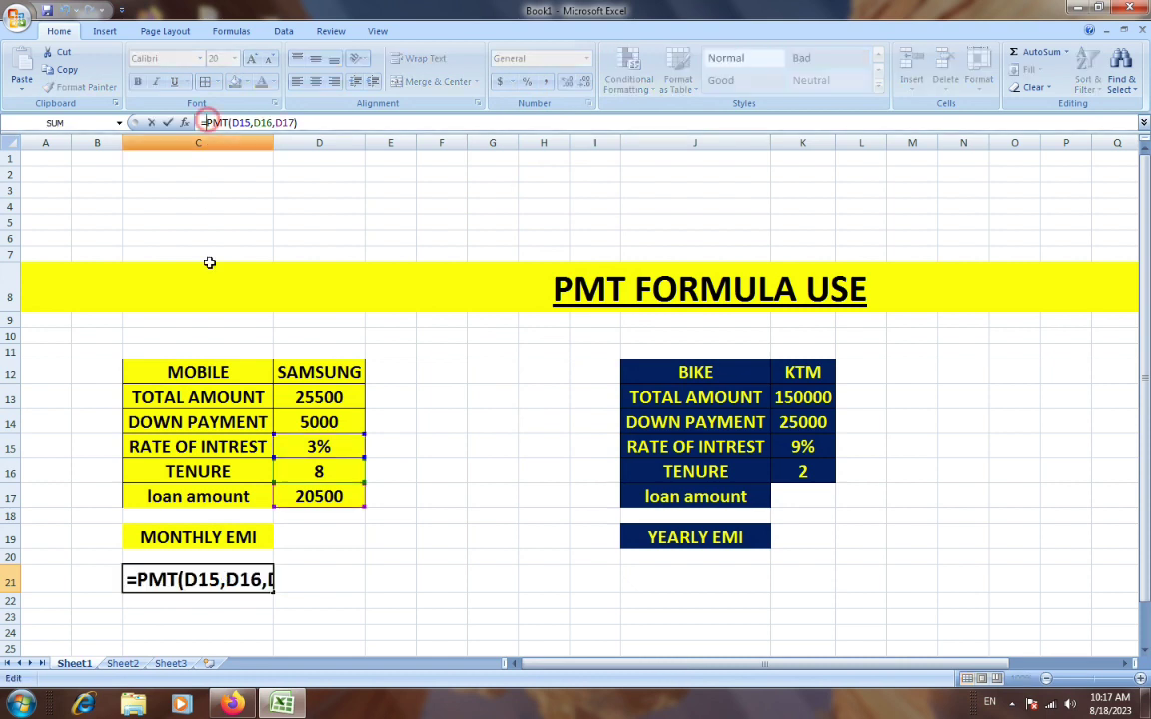
text(-)
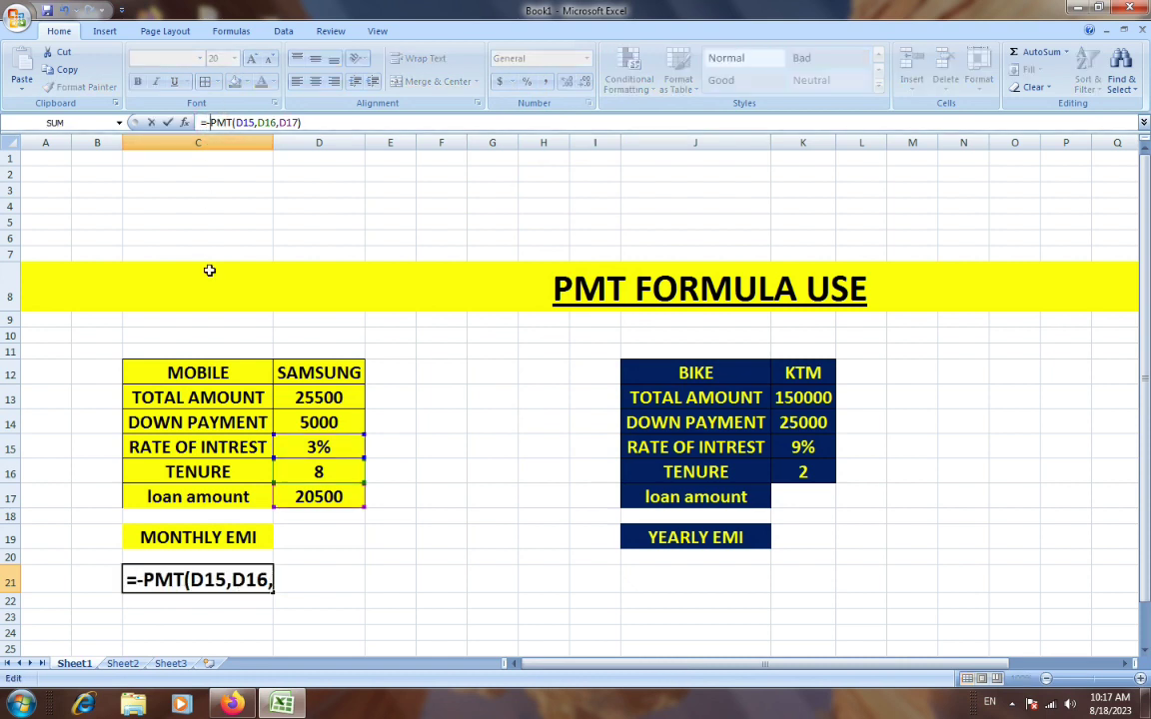
key(Return)
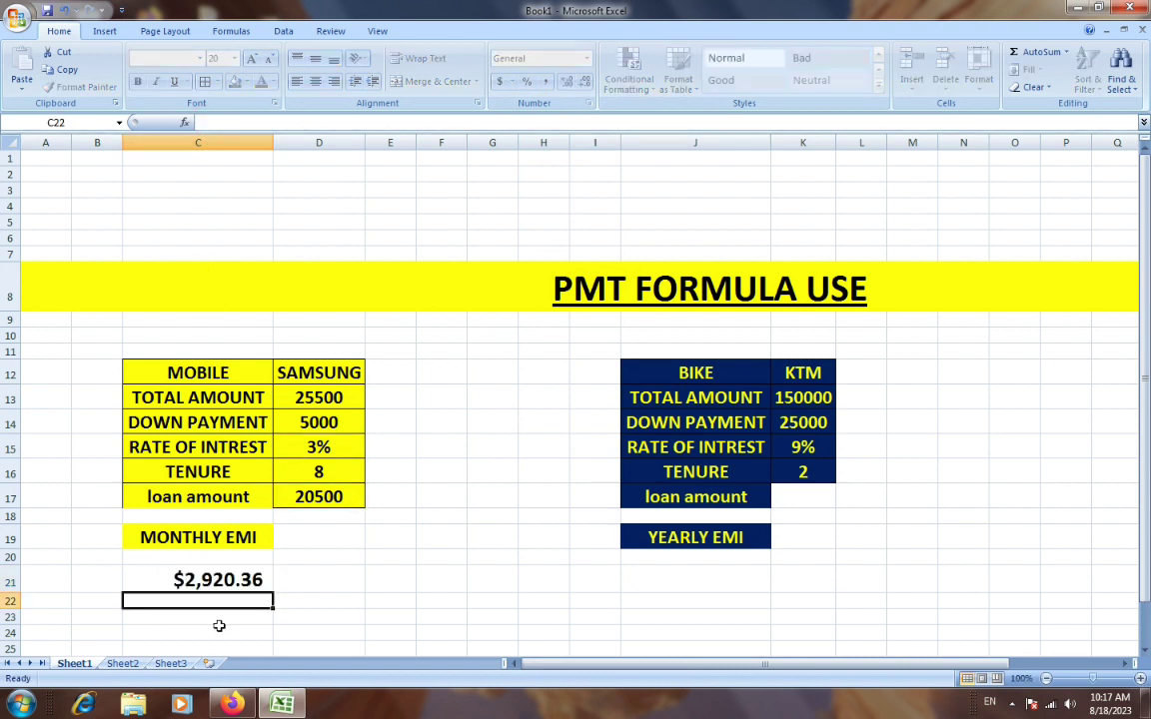
click(224, 584)
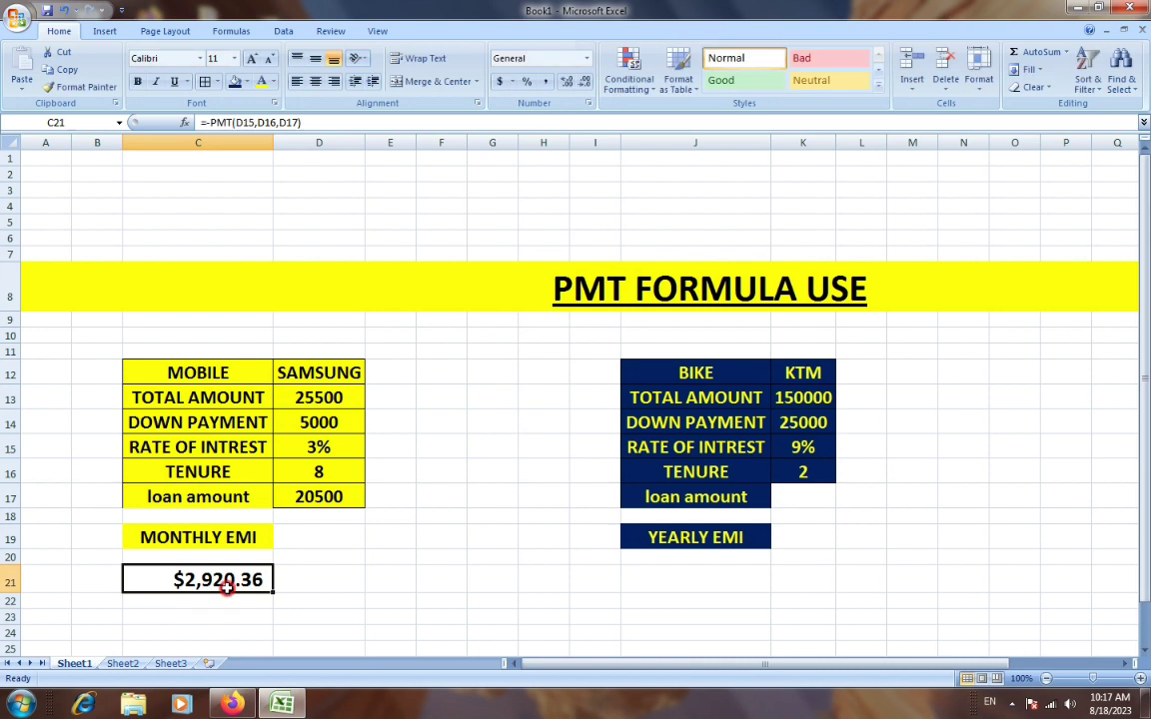
click(586, 58)
click(574, 82)
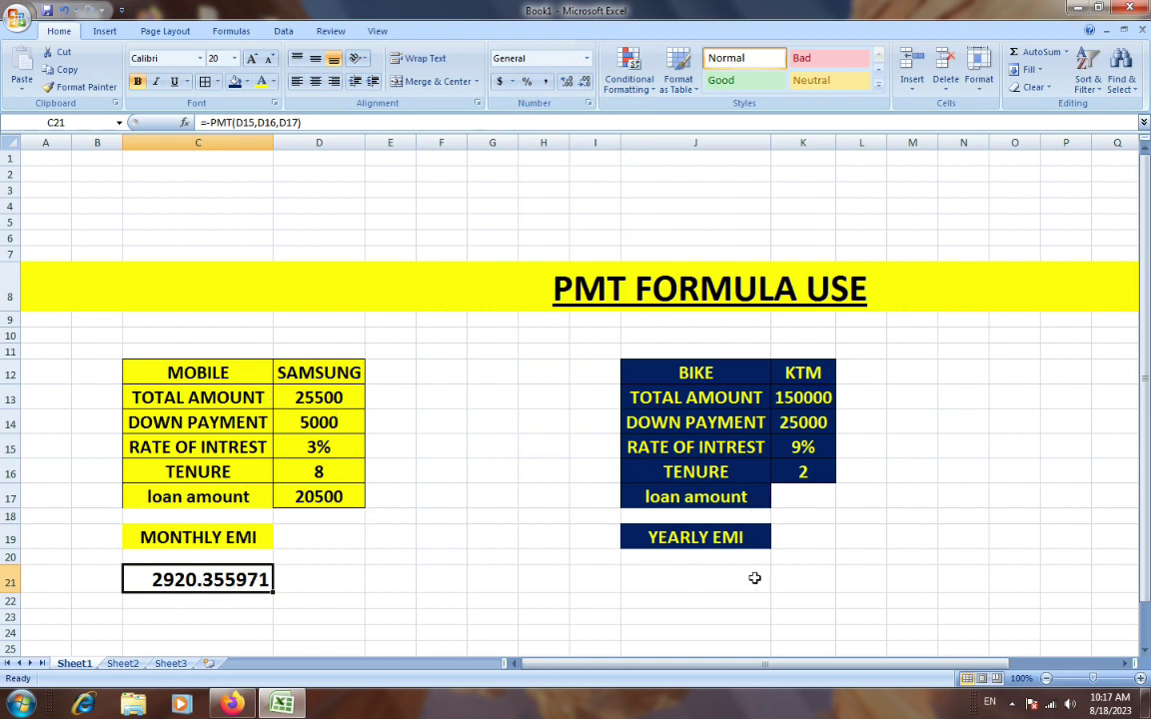
Adjust the view and select J21 under YEARLY EMI
click(1132, 664)
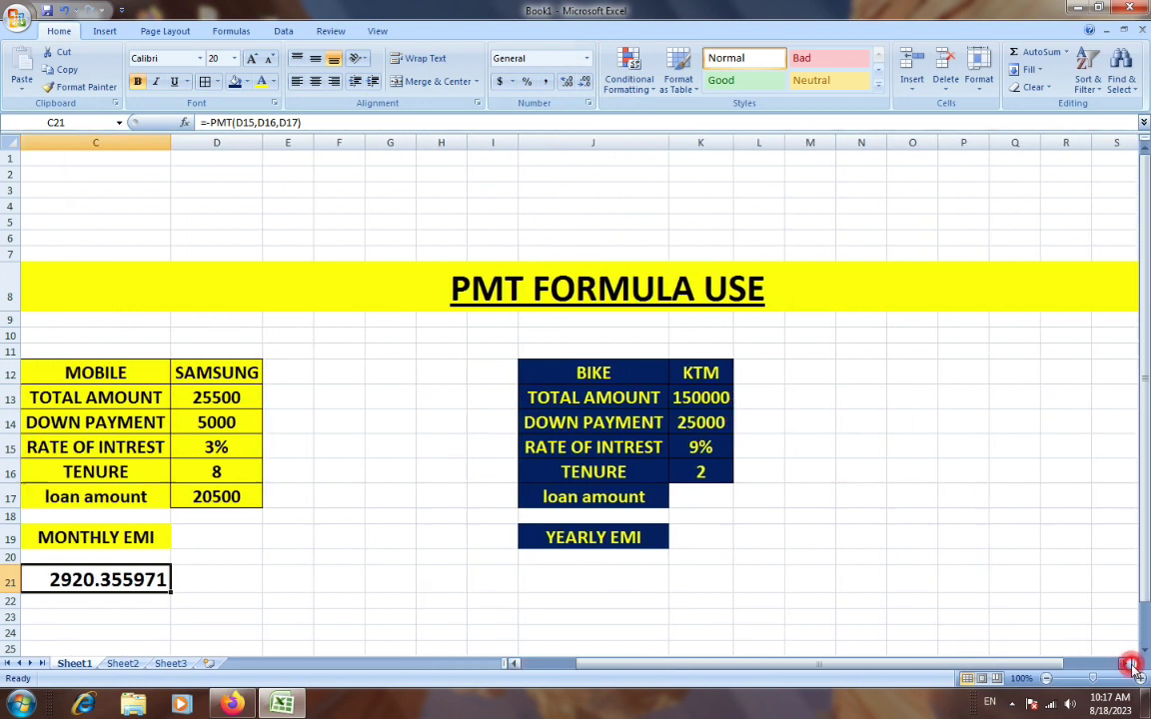
drag(1002, 668, 886, 677)
click(664, 578)
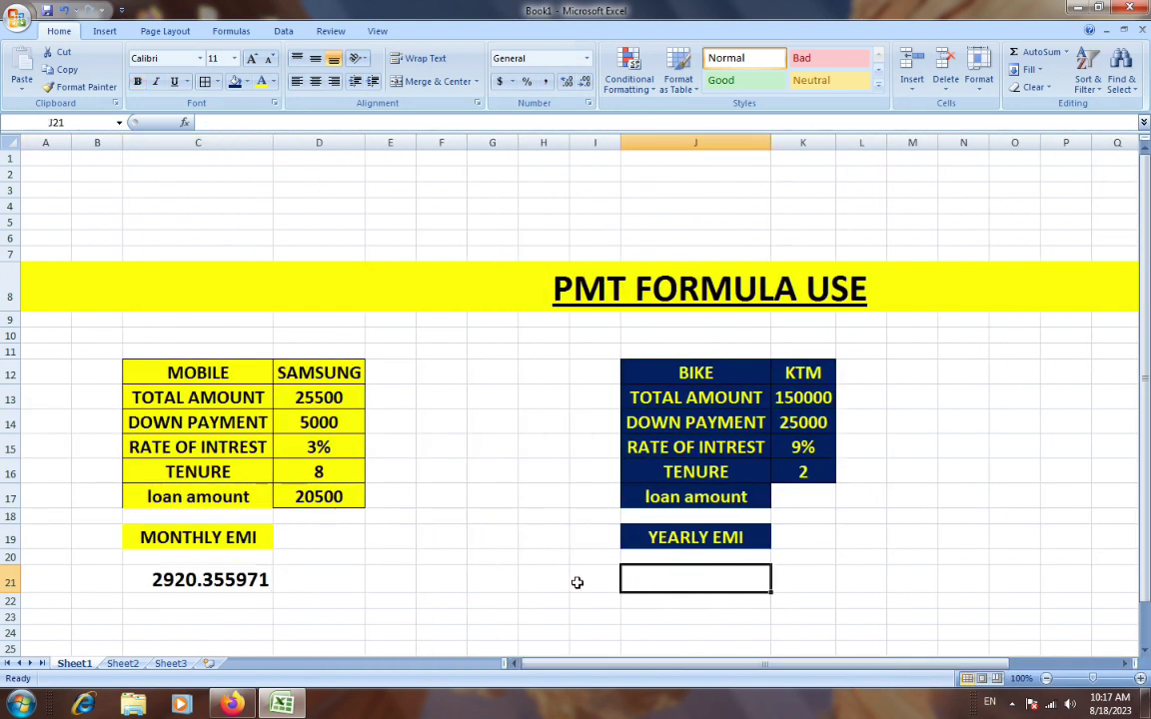
text(-=)
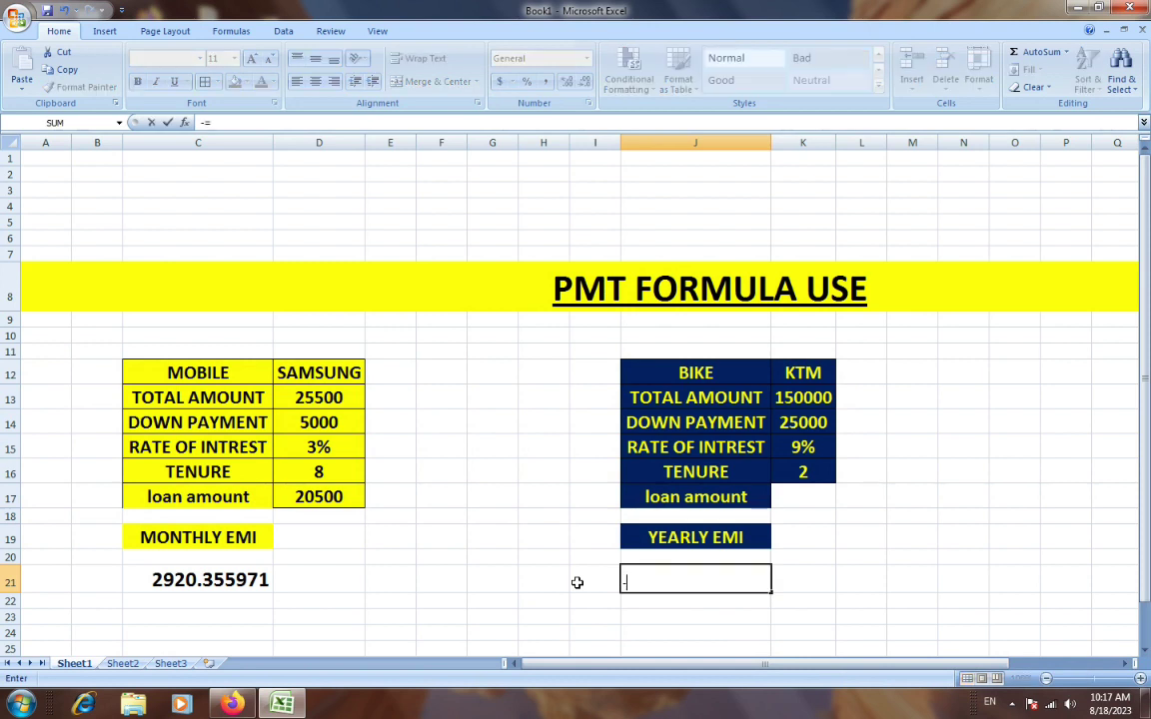
key(BackSpace)
key(BackSpace)
click(225, 580)
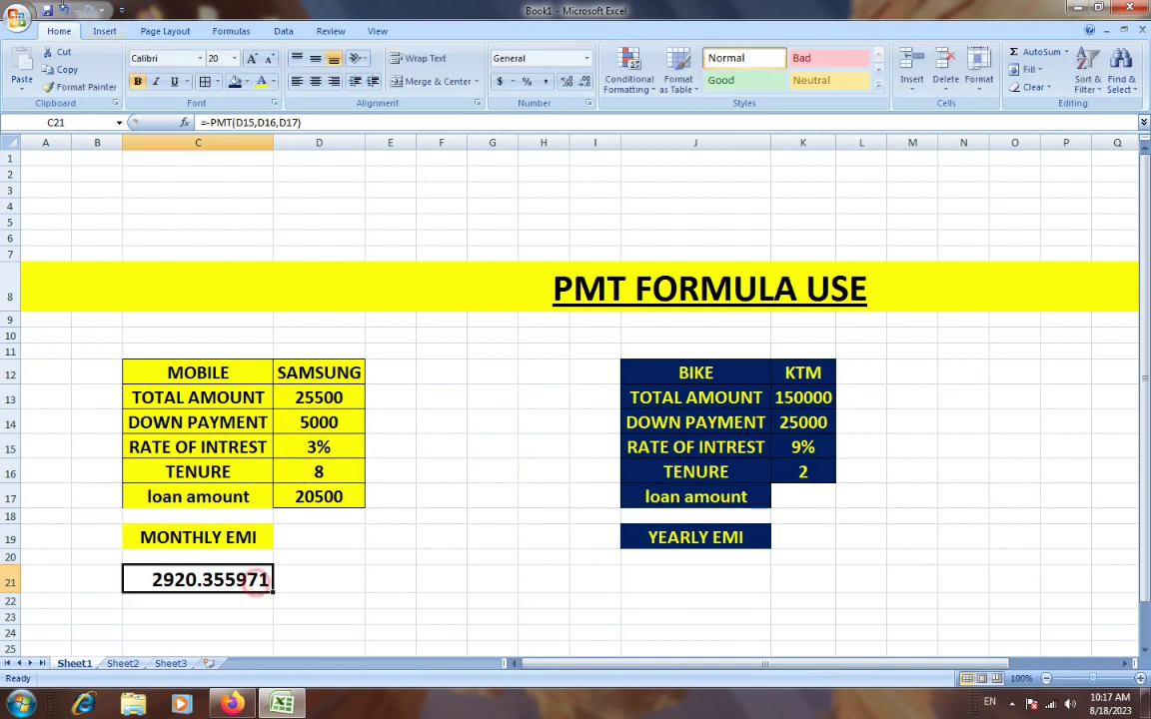
click(80, 87)
click(693, 579)
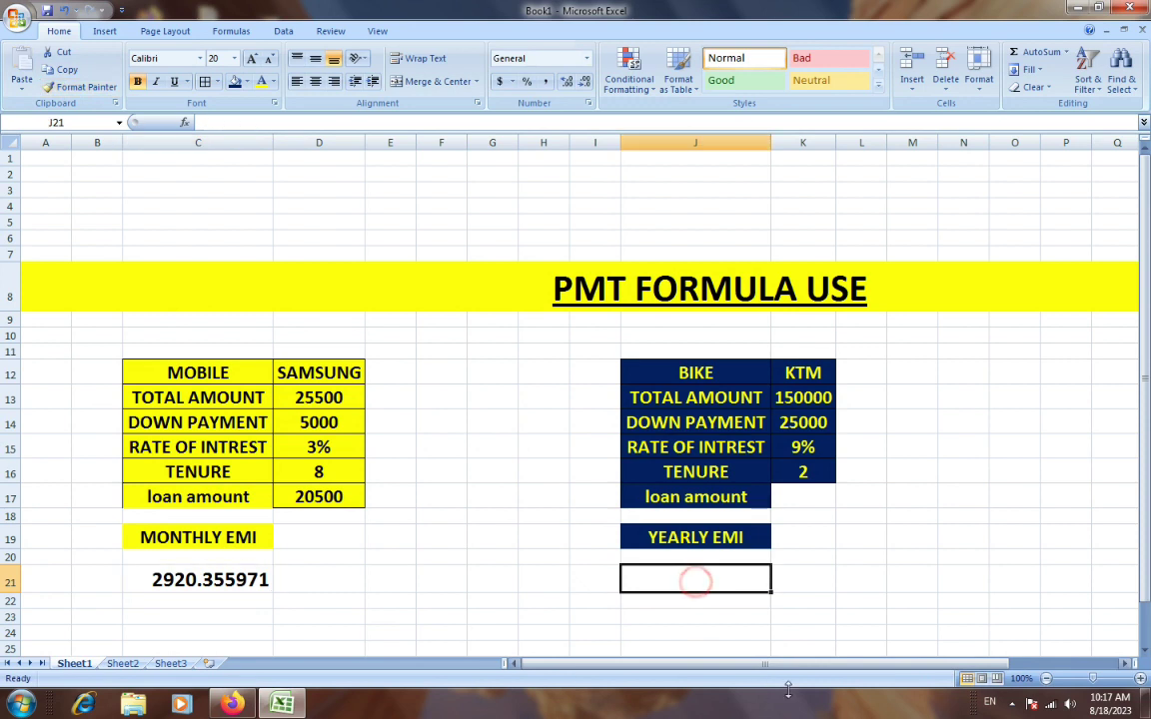
text(-=)
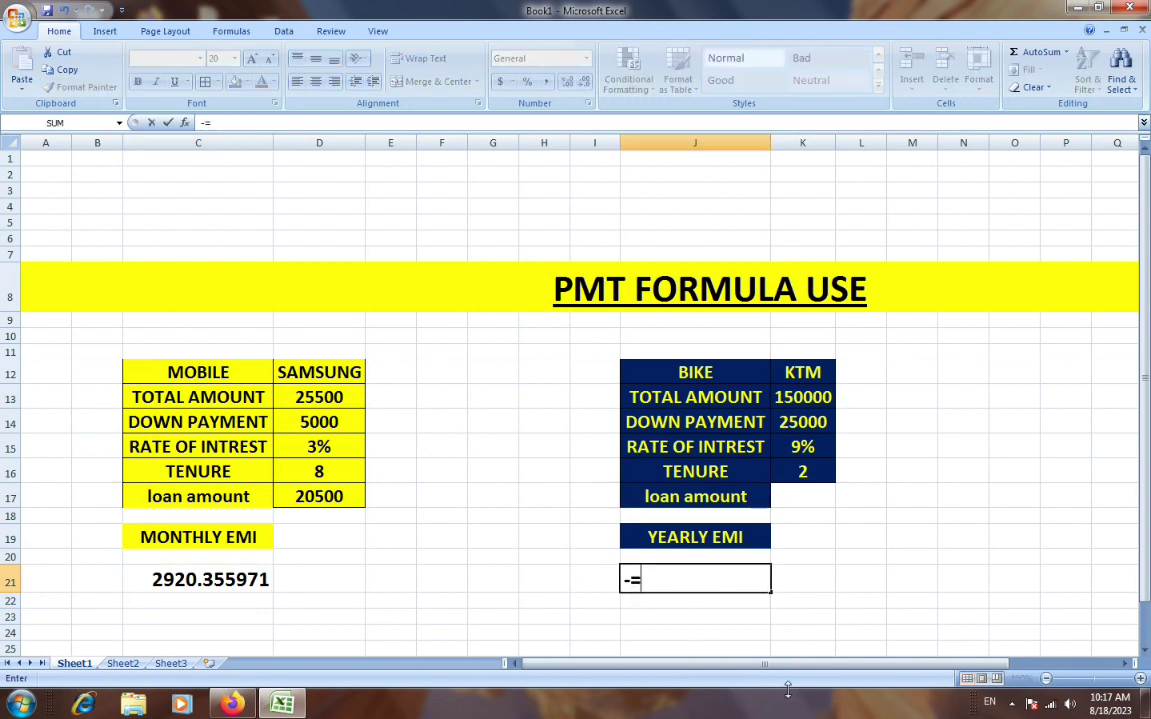
text(pmt)
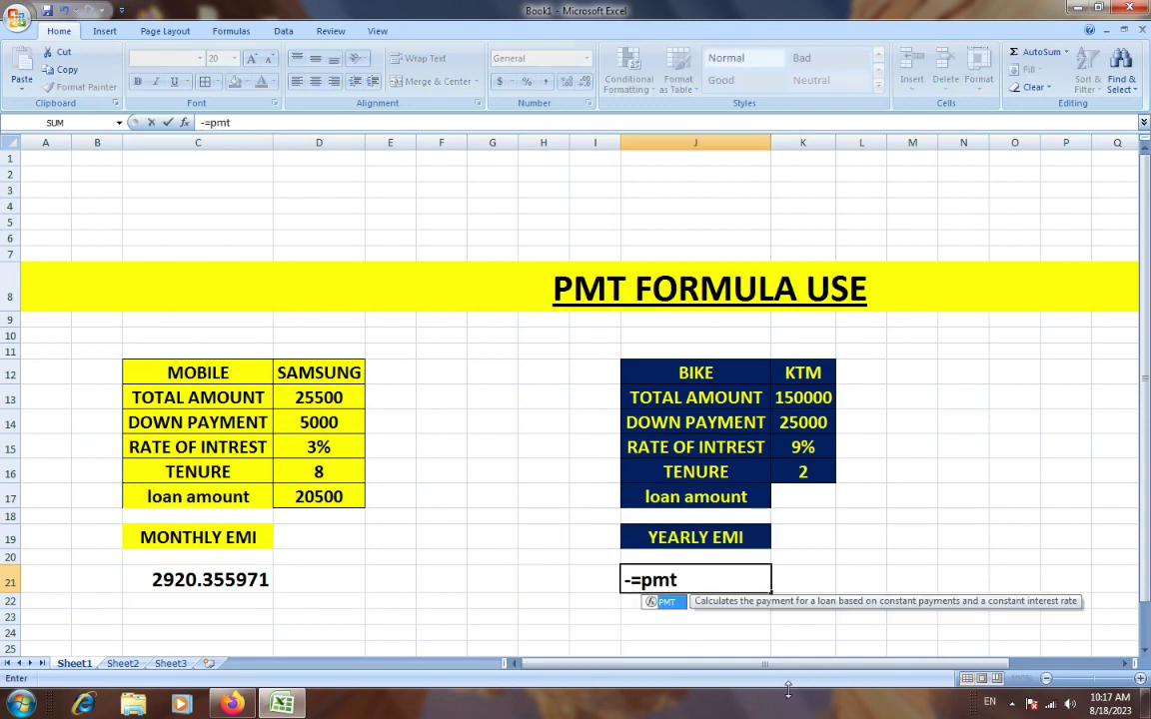
text(()
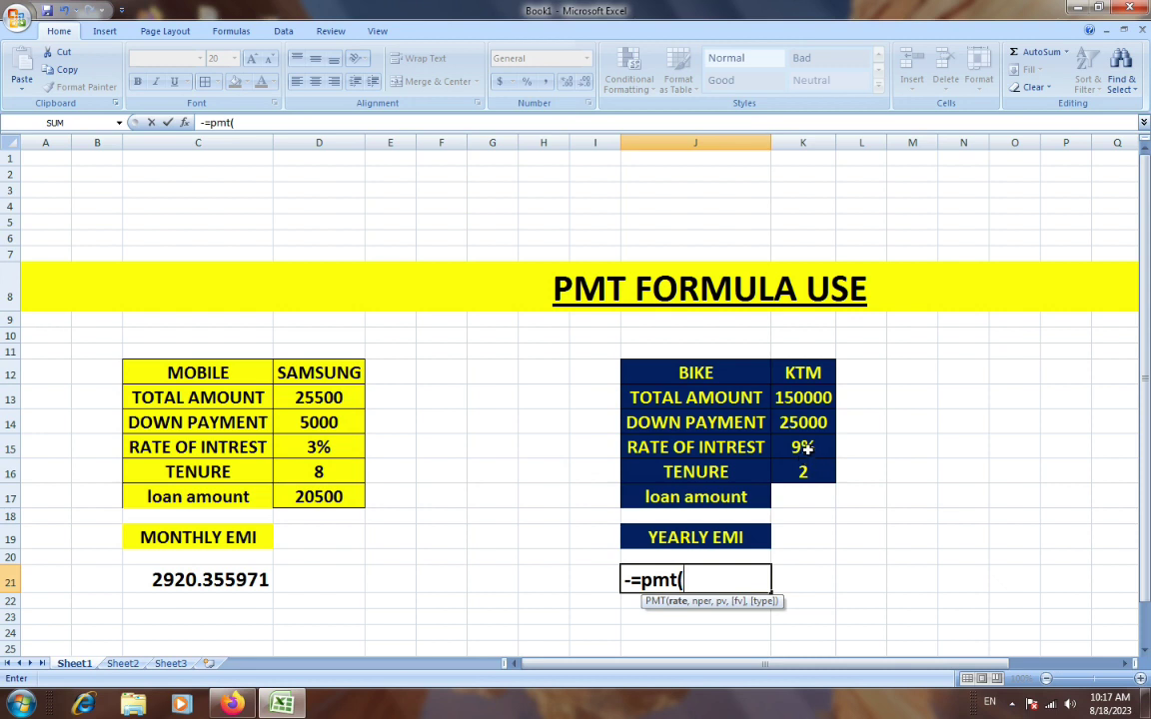
click(798, 448)
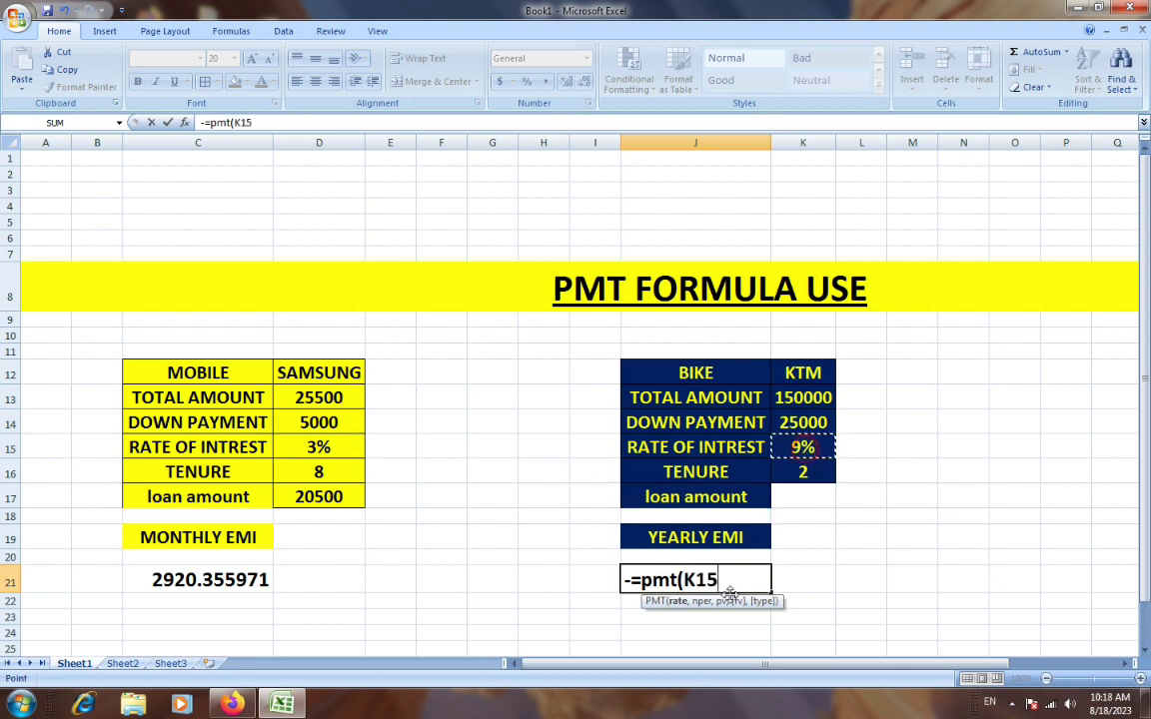
text(,)
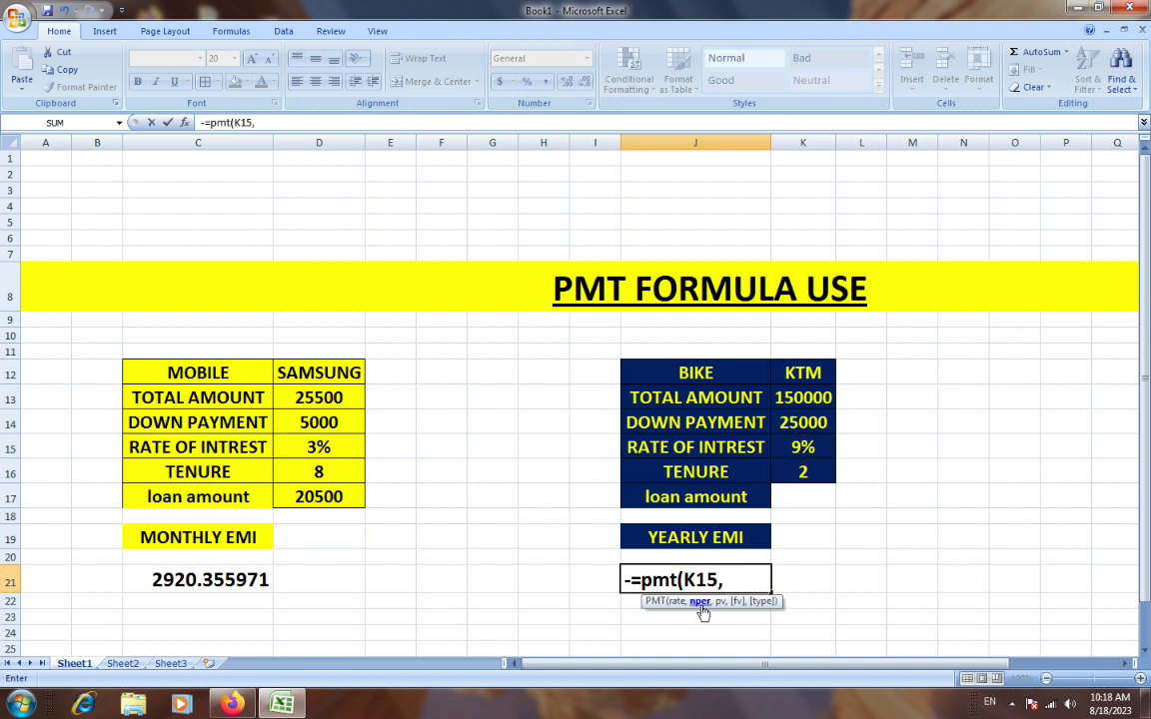
click(806, 472)
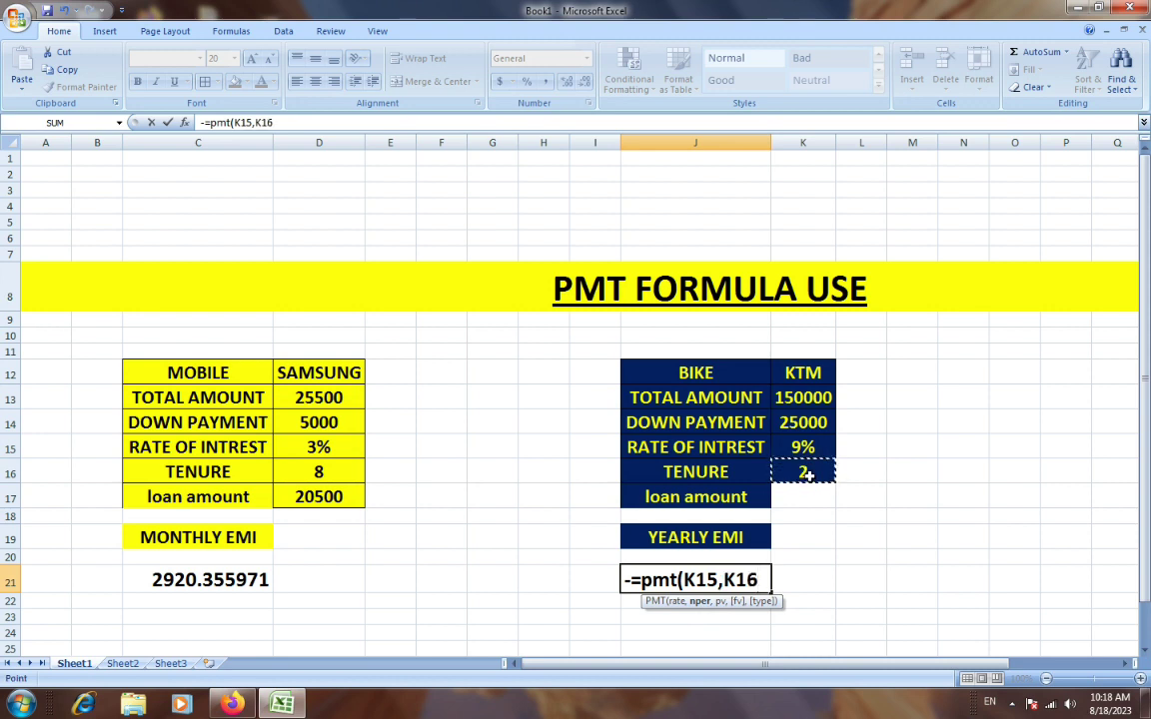
key(BackSpace)
key(BackSpace)
key(BackSpace)
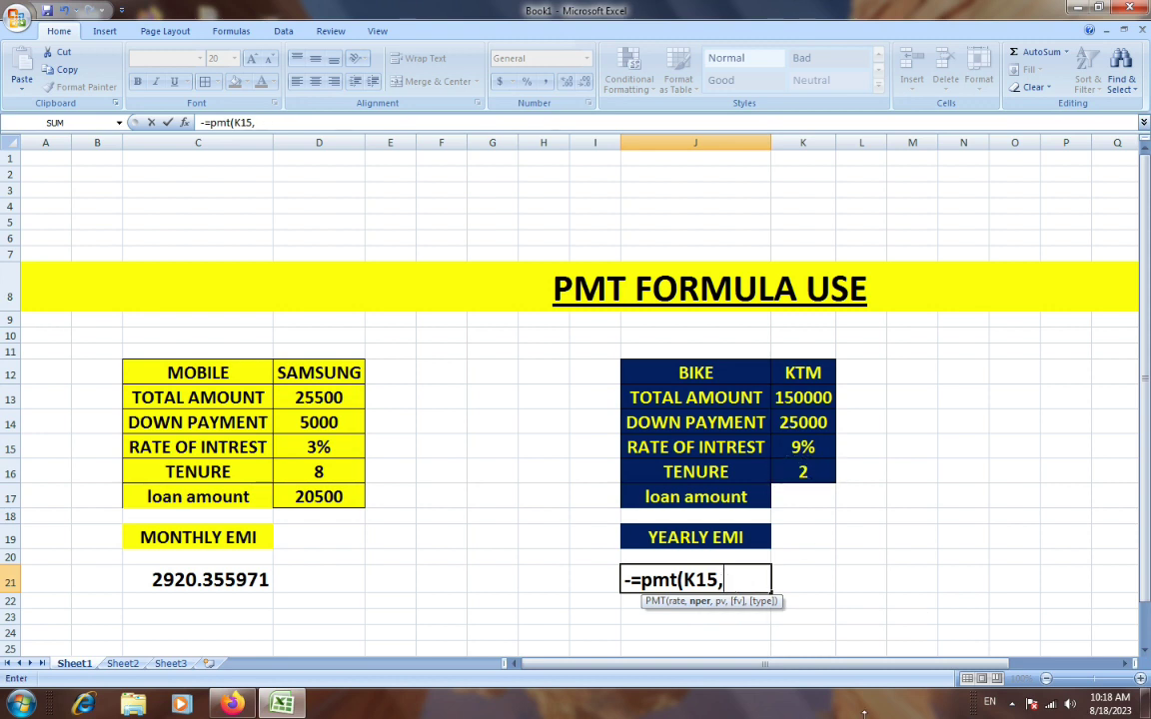
key(BackSpace)
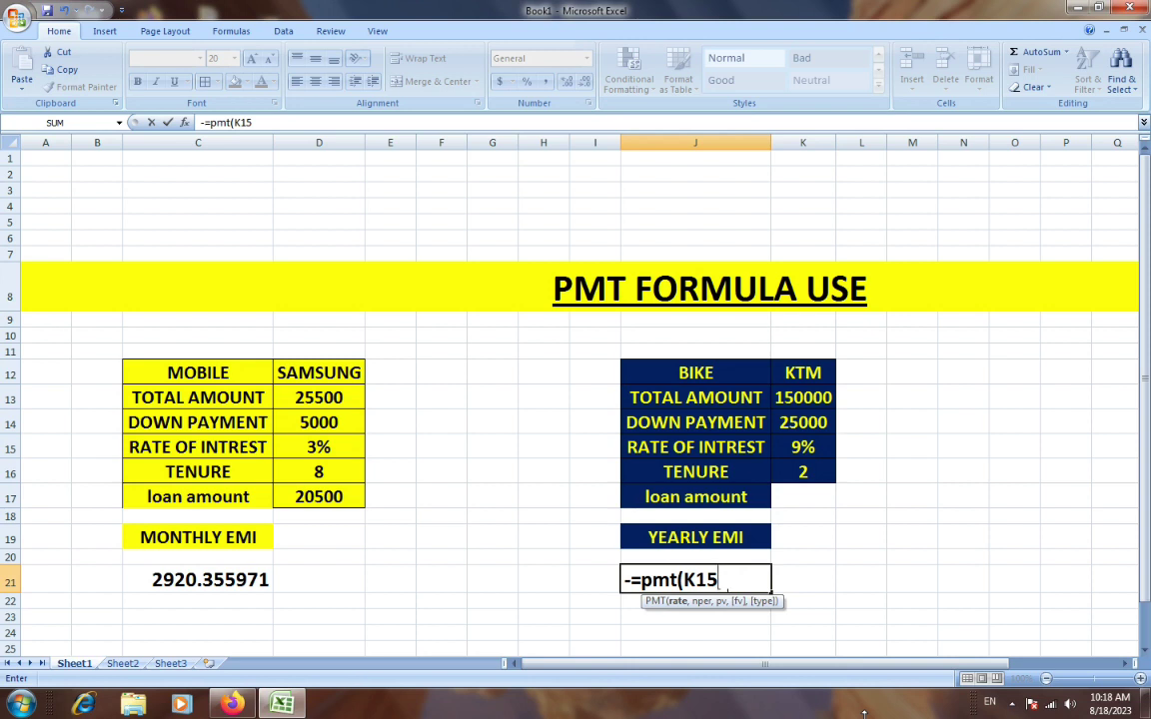
text(/12)
key(BackSpace)
key(BackSpace)
key(BackSpace)
key(BackSpace)
key(BackSpace)
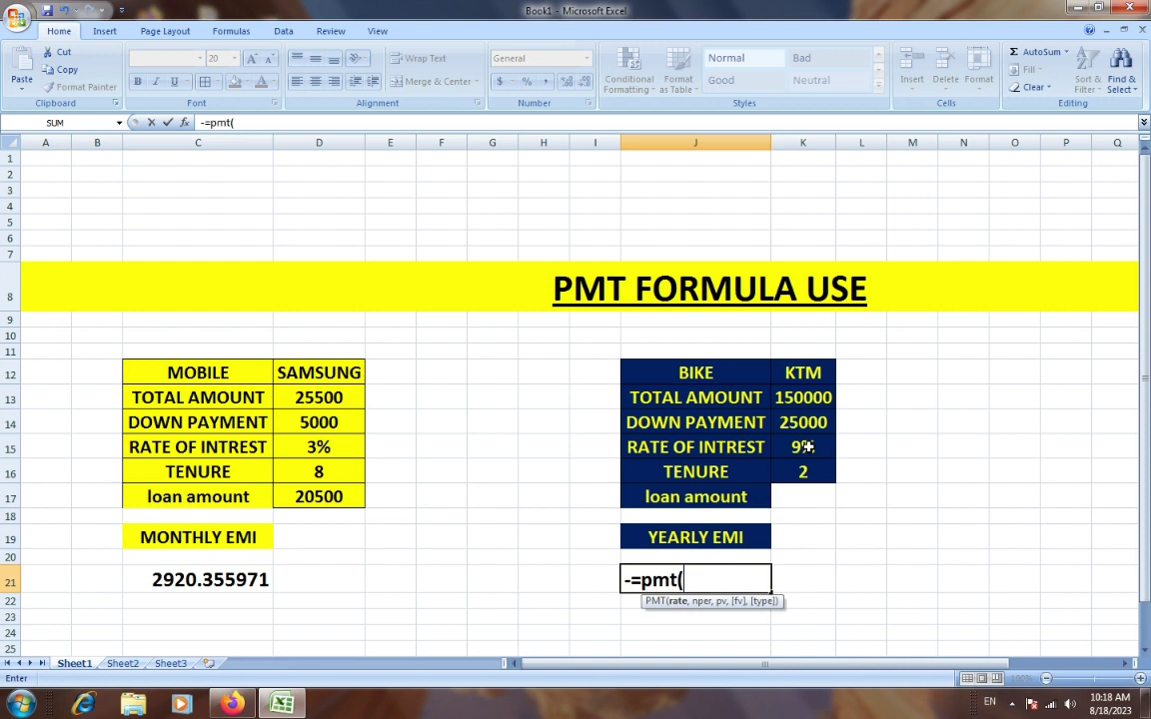
click(806, 448)
text(/1)
text(2)
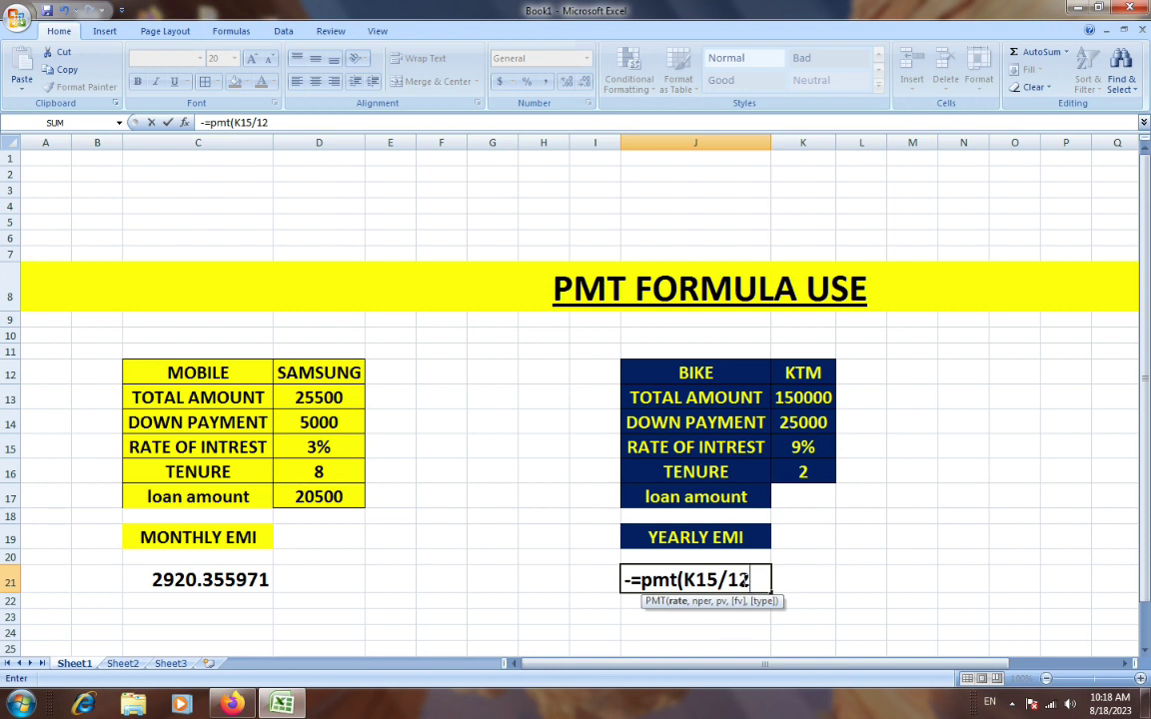
text(,)
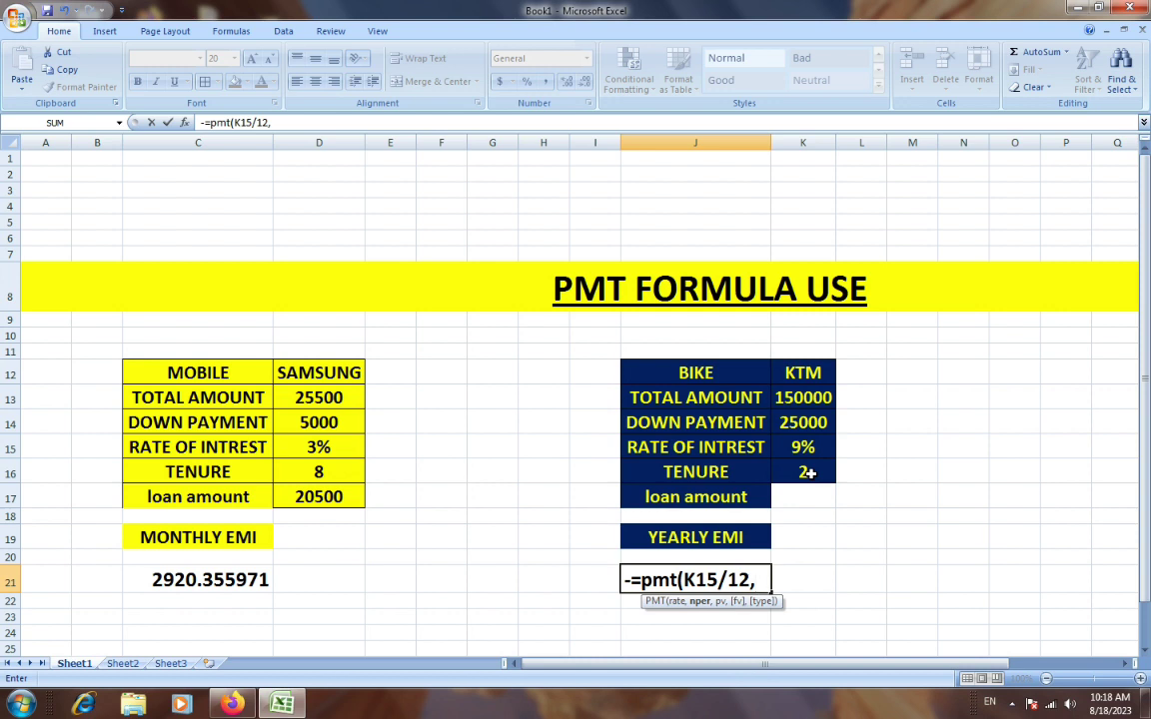
text(24,)
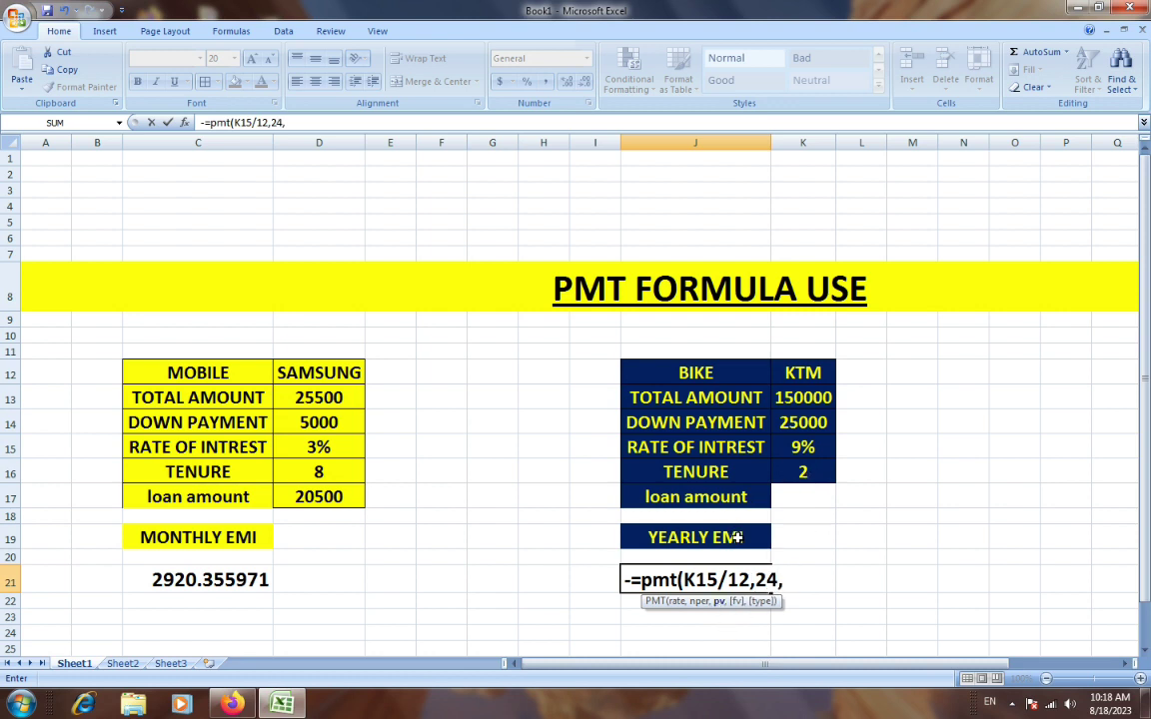
key(BackSpace)
key(BackSpace)
key(BackSpace)
key(BackSpace)
key(BackSpace)
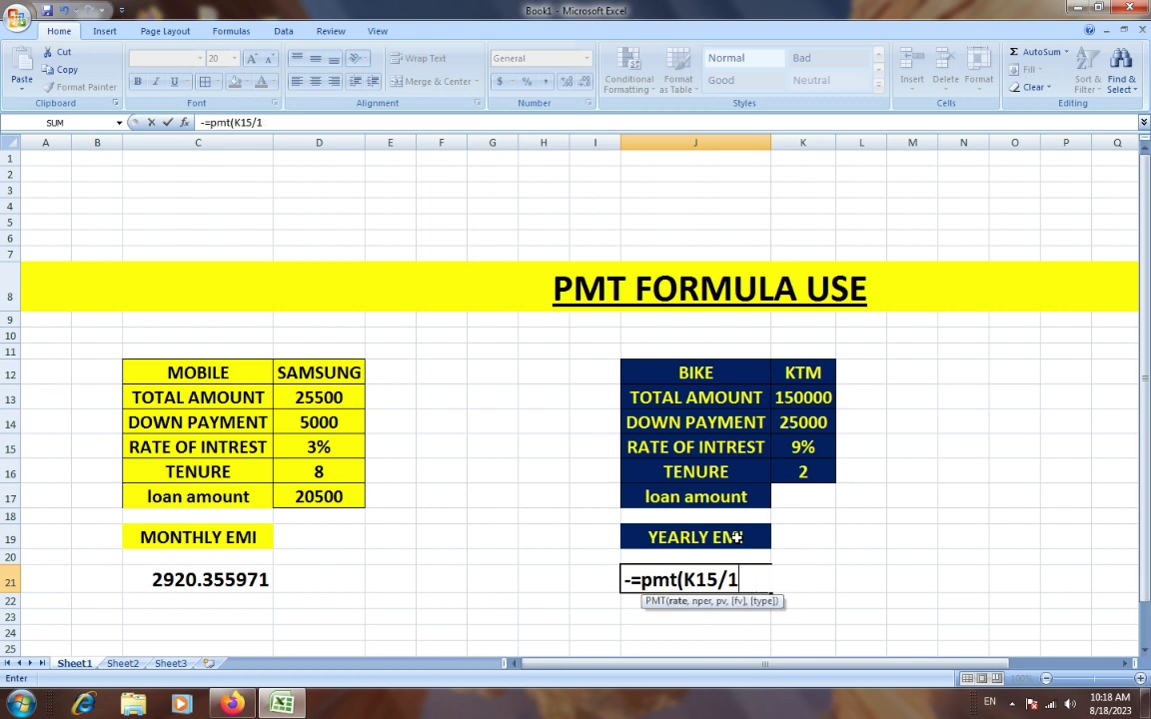
key(BackSpace)
key(BackSpace)
key(BackSpace)
key(BackSpace)
key(BackSpace)
key(BackSpace)
key(BackSpace)
key(BackSpace)
key(BackSpace)
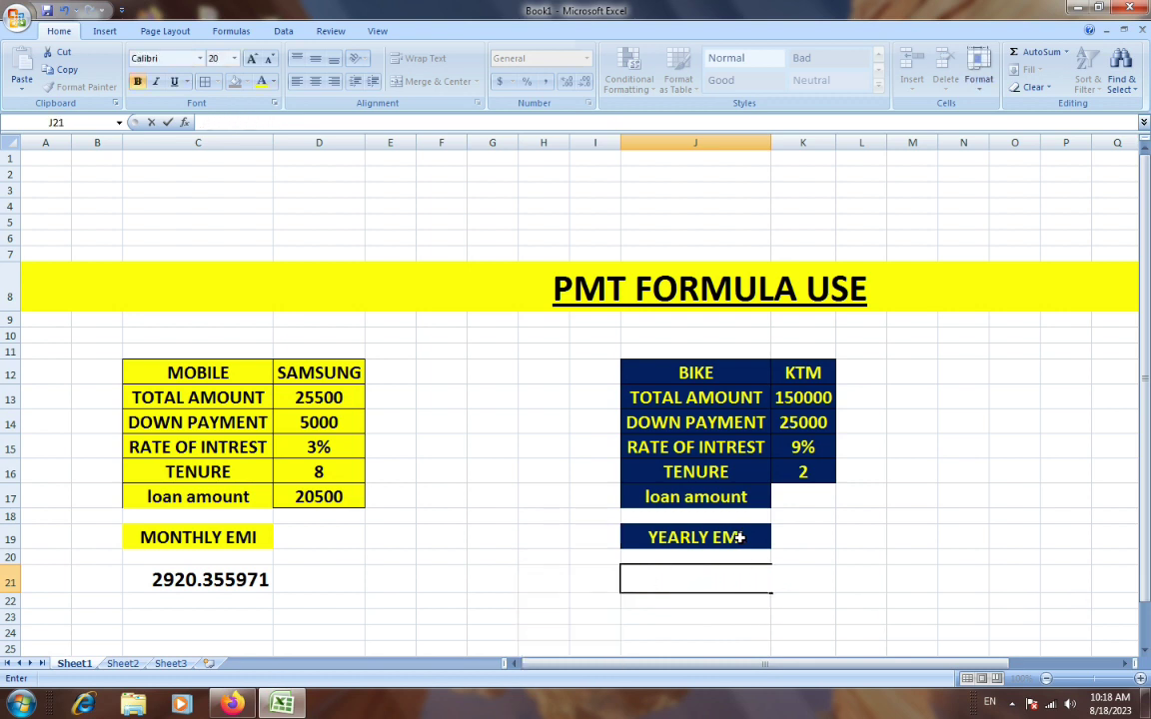
click(805, 499)
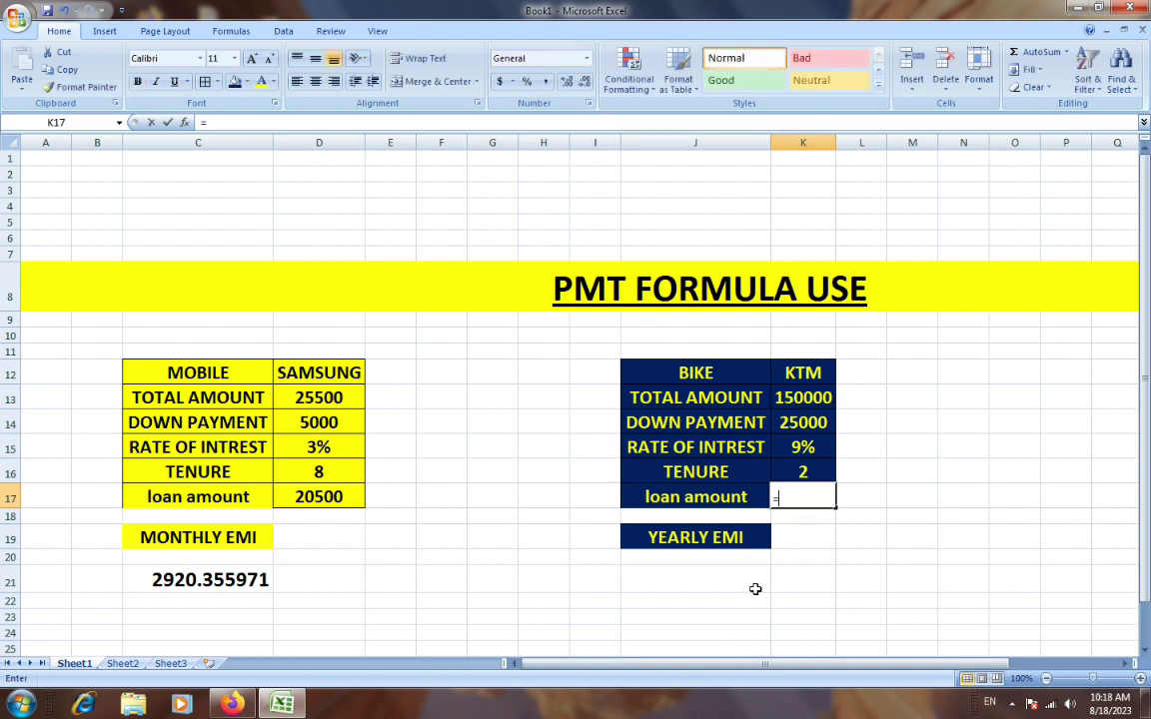
Enter =K13-K14 in K17 so the bike loan amount shows 125000
text(=)
click(799, 398)
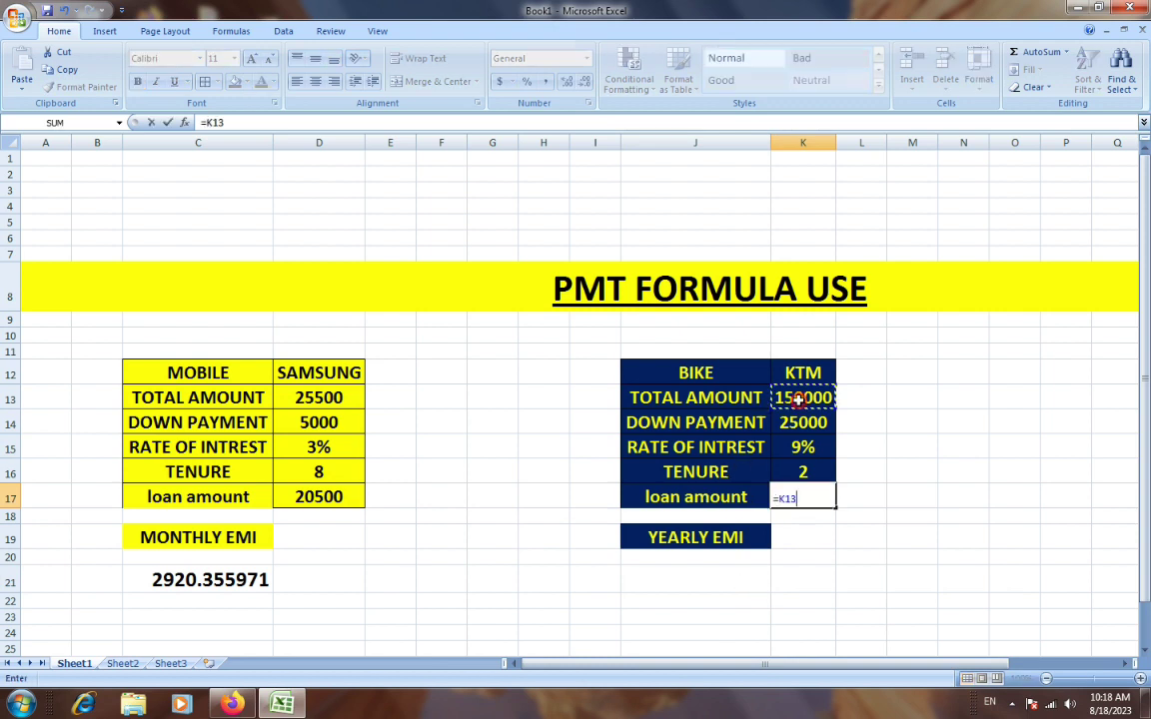
text(-)
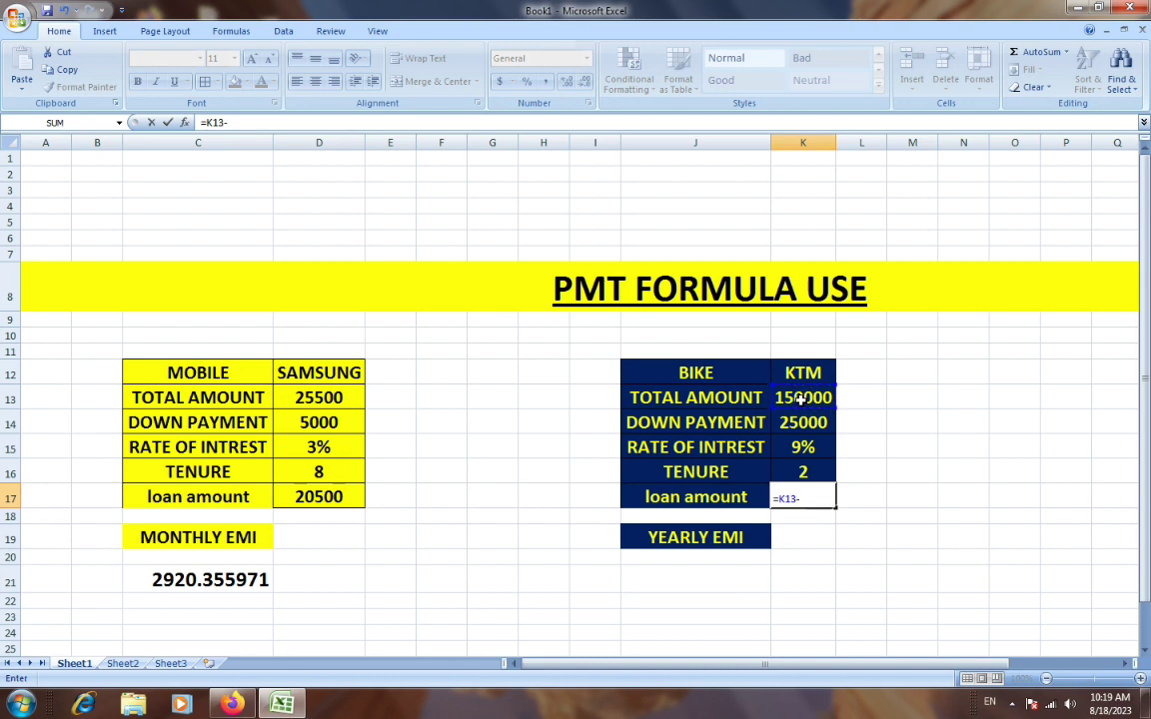
click(805, 423)
key(Return)
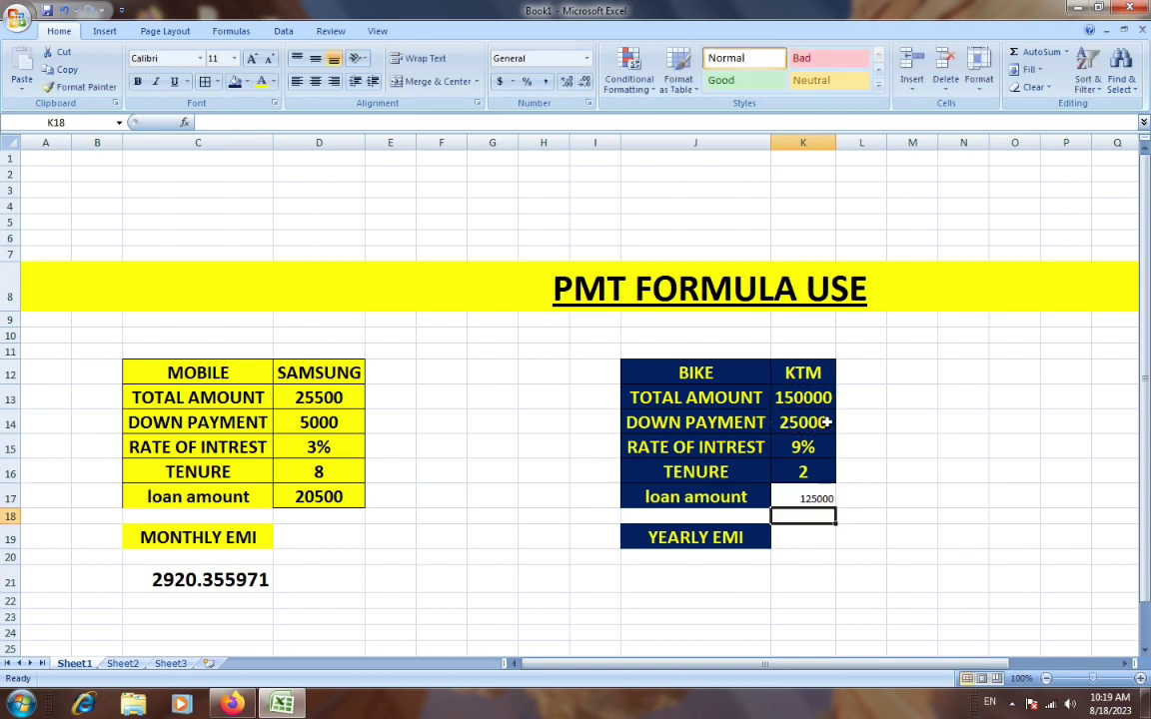
Format-paint K15's style onto K17, autofit column K, and set General number format
click(804, 447)
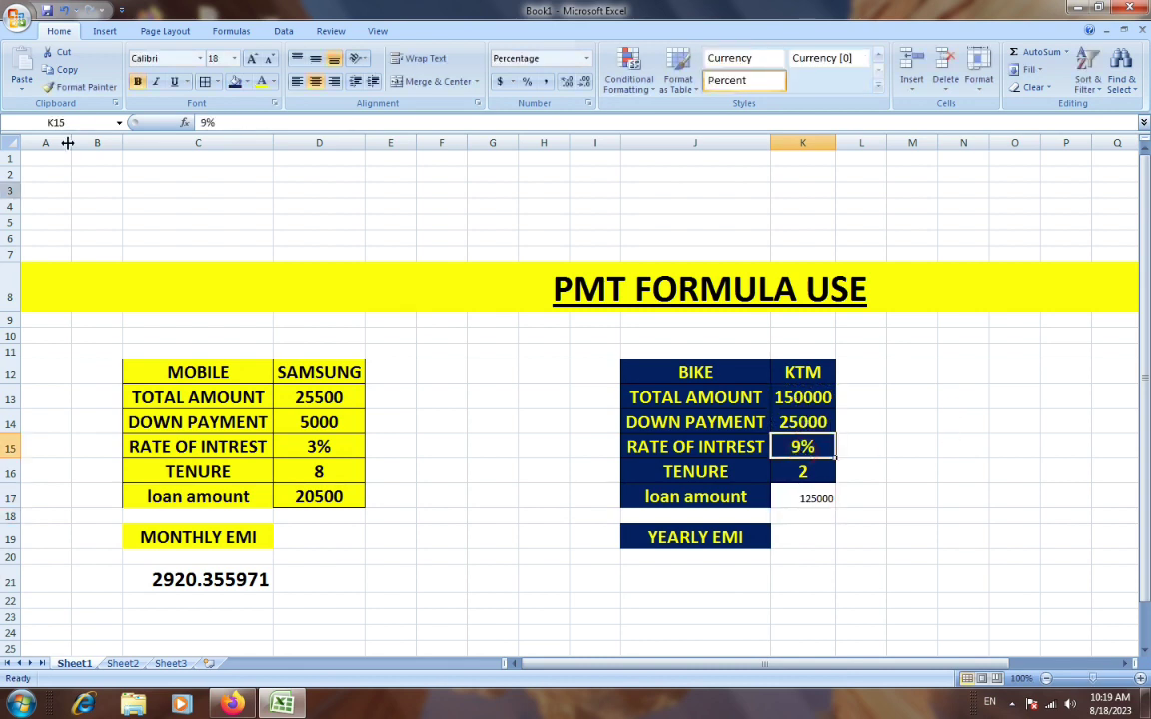
click(80, 87)
click(809, 496)
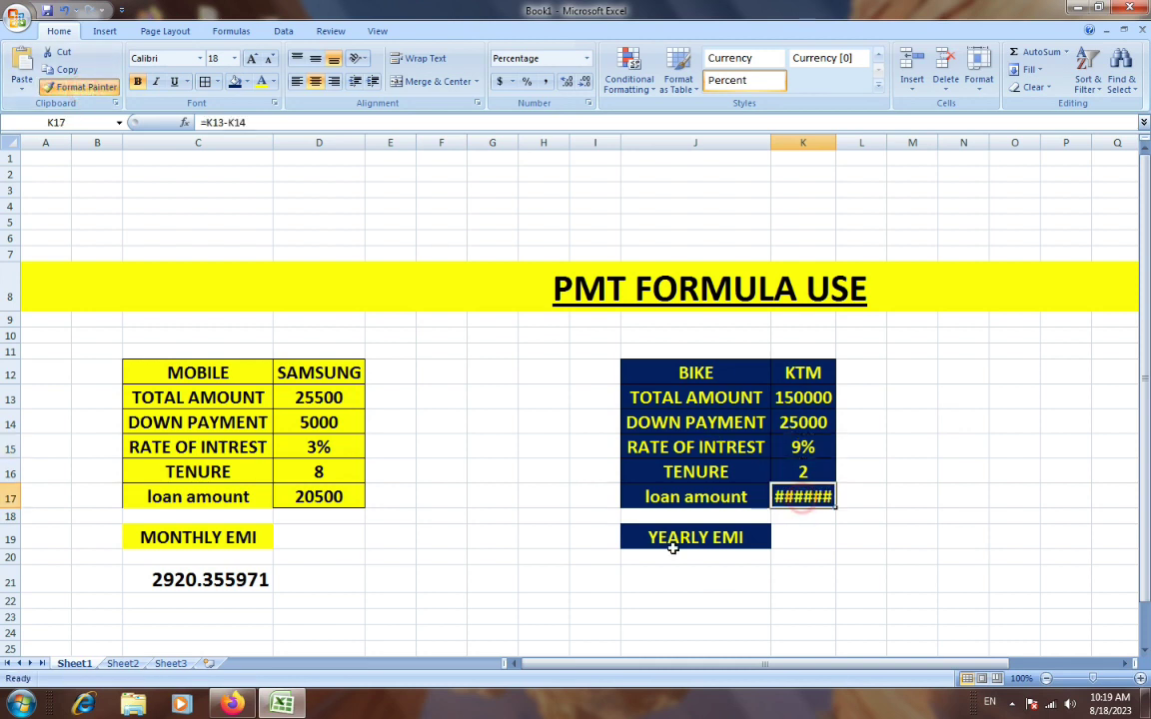
double_click(835, 142)
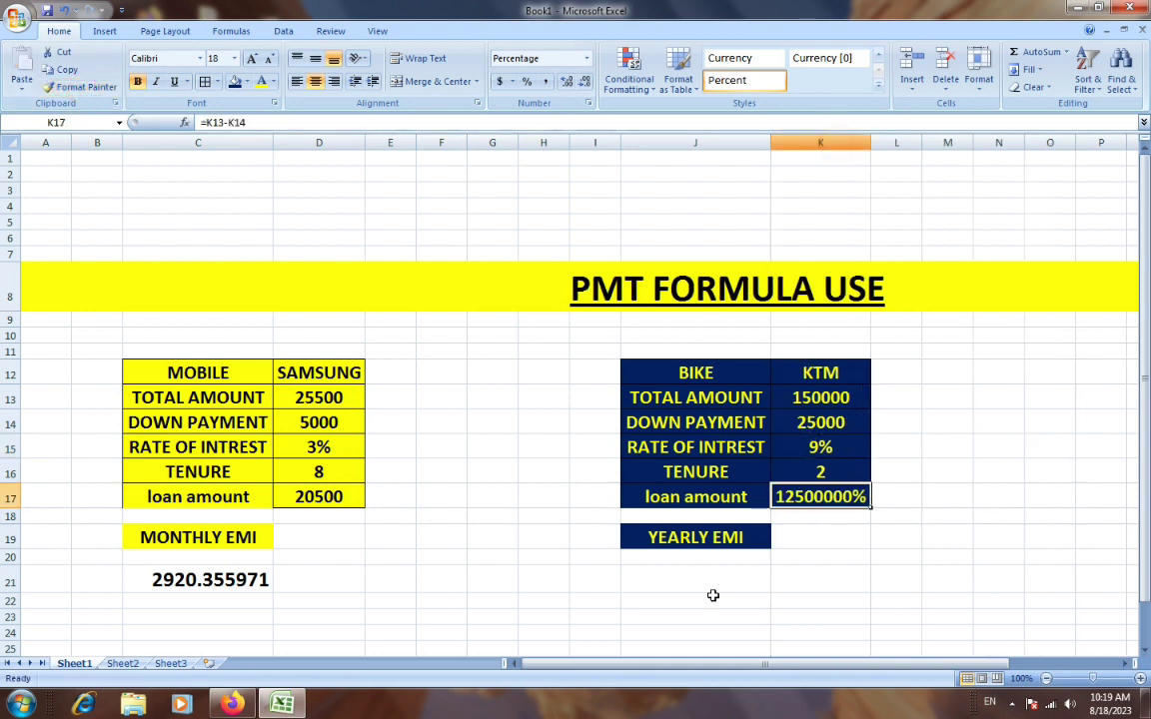
click(556, 62)
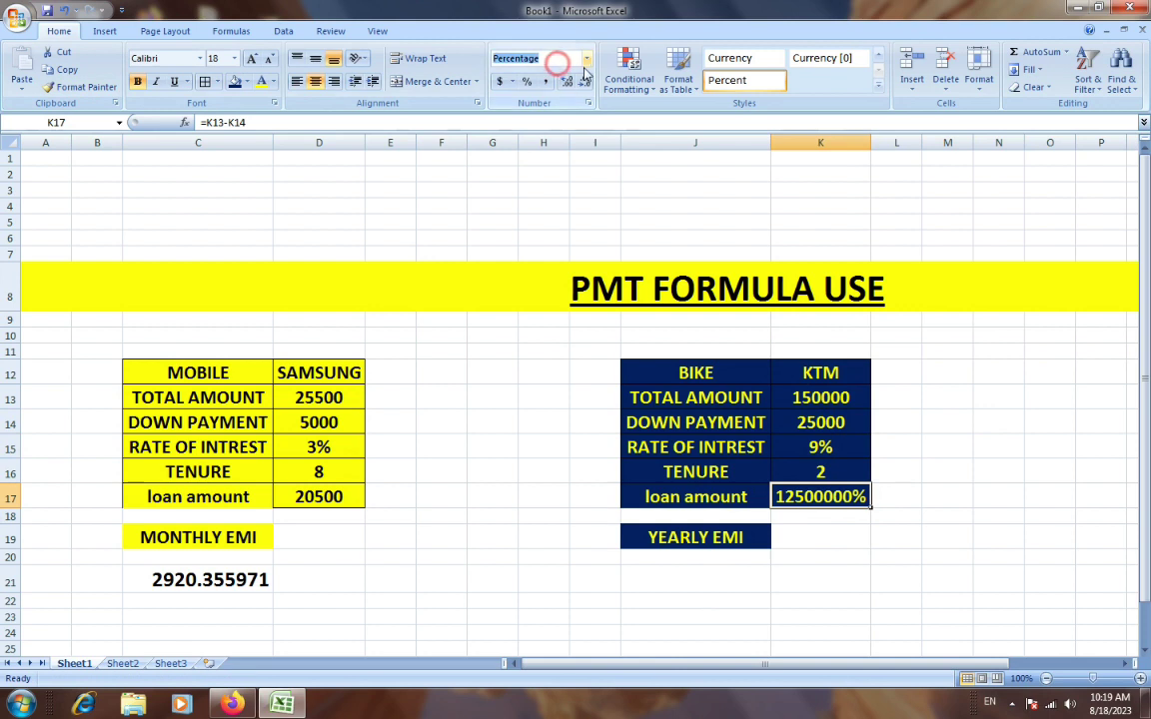
click(587, 59)
click(585, 85)
Enter -=pmt(K15/12,24,K17) in J21 and accept the correction, giving 5710.592785
click(680, 571)
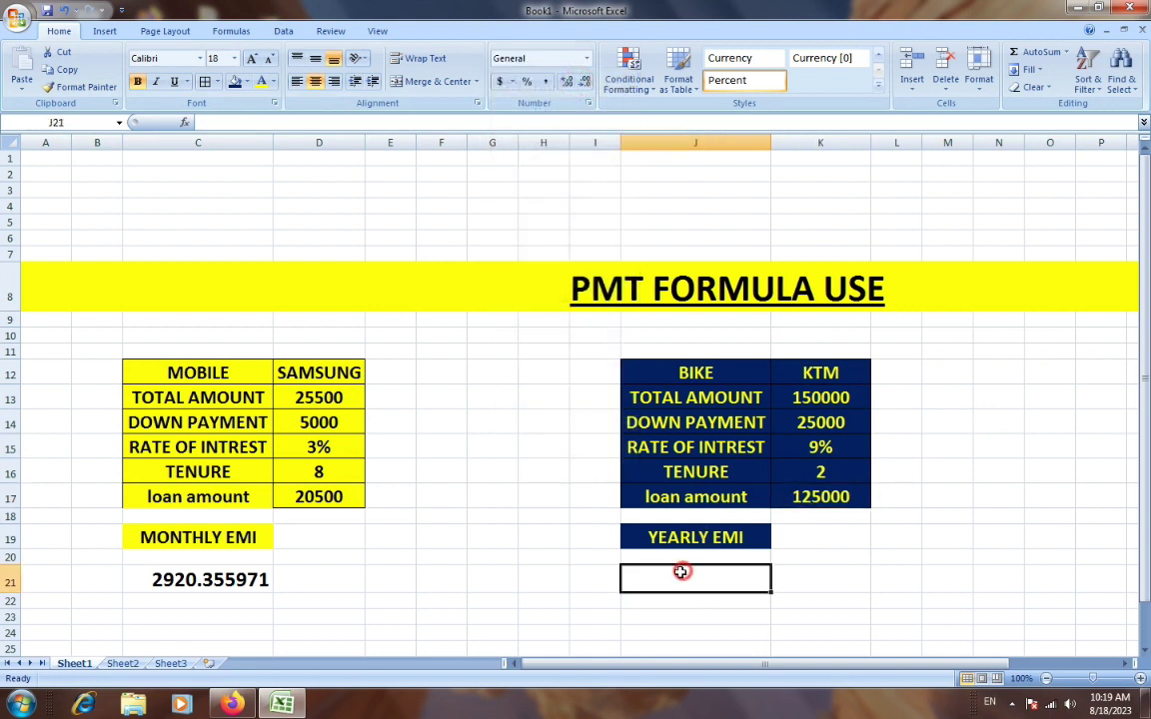
text(-=pm)
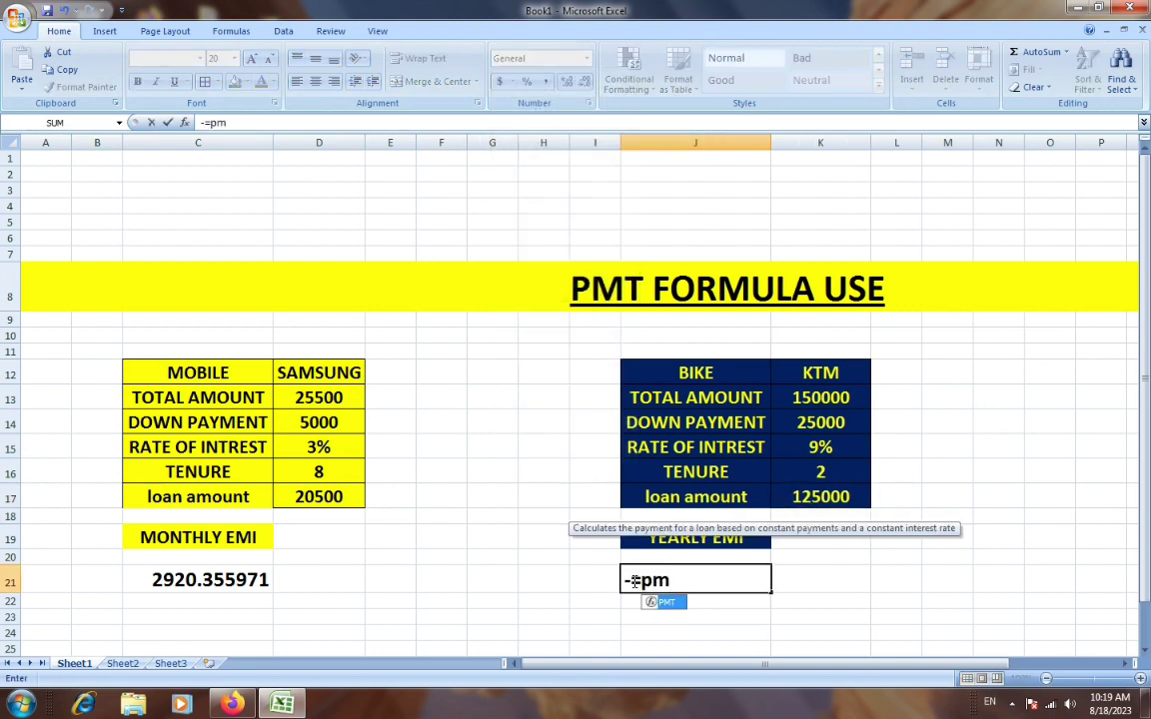
text(t)
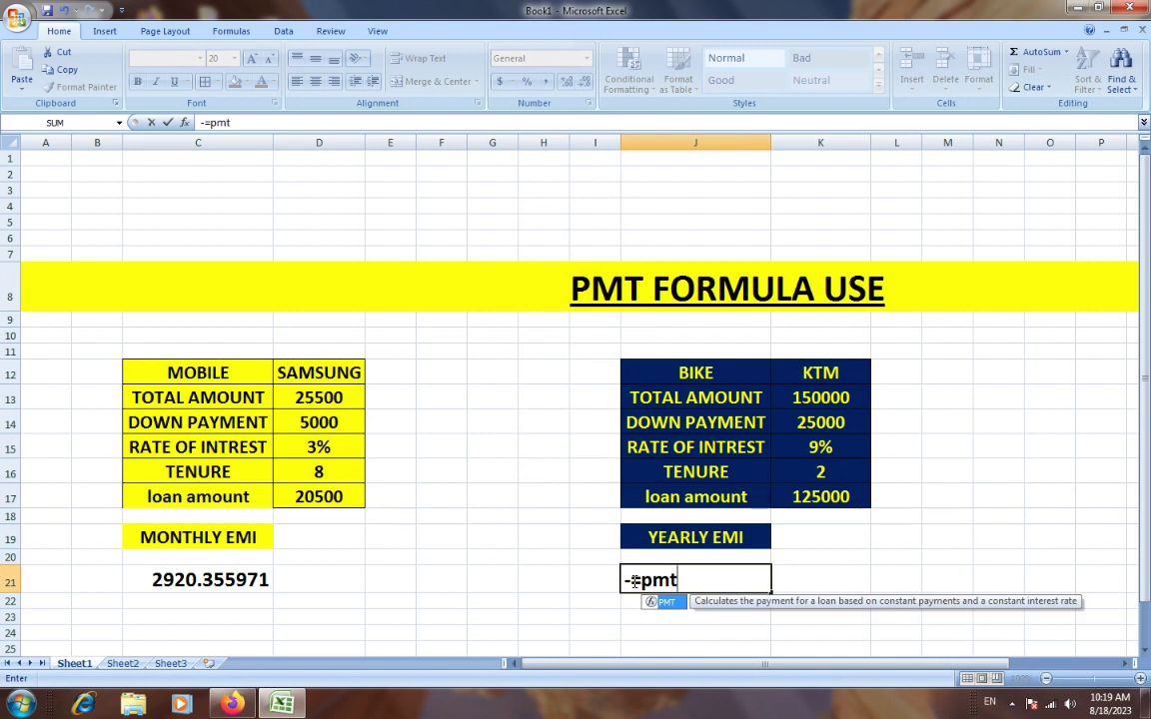
text(()
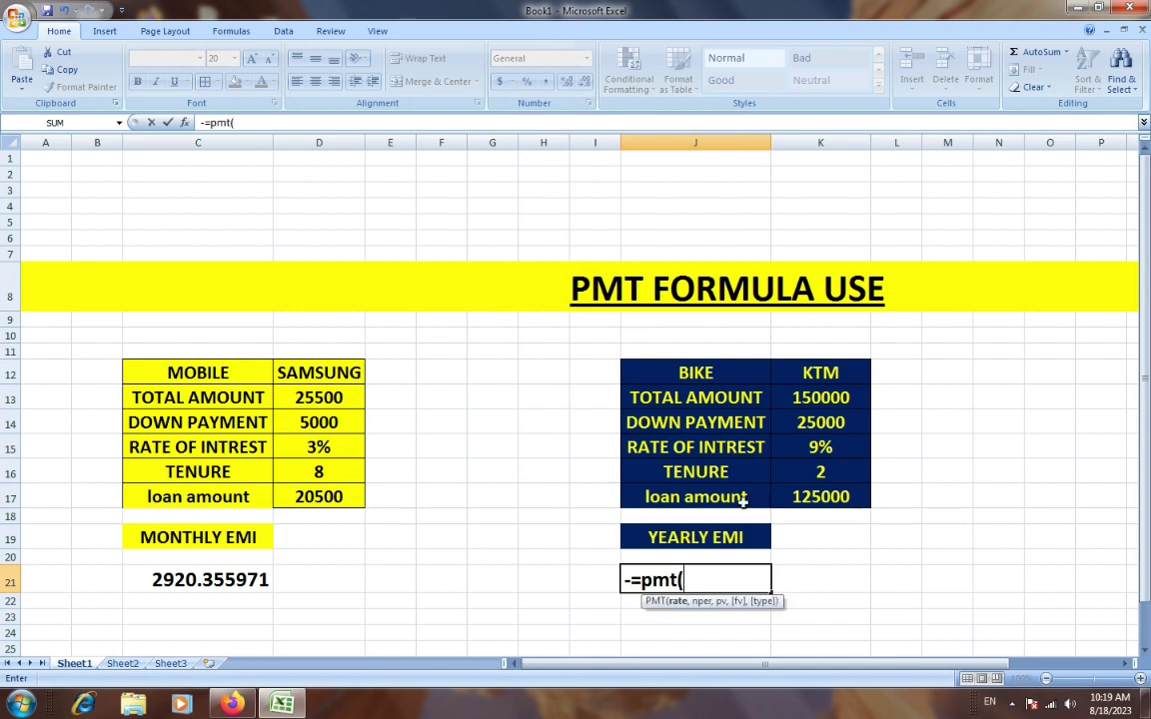
click(804, 449)
text(/)
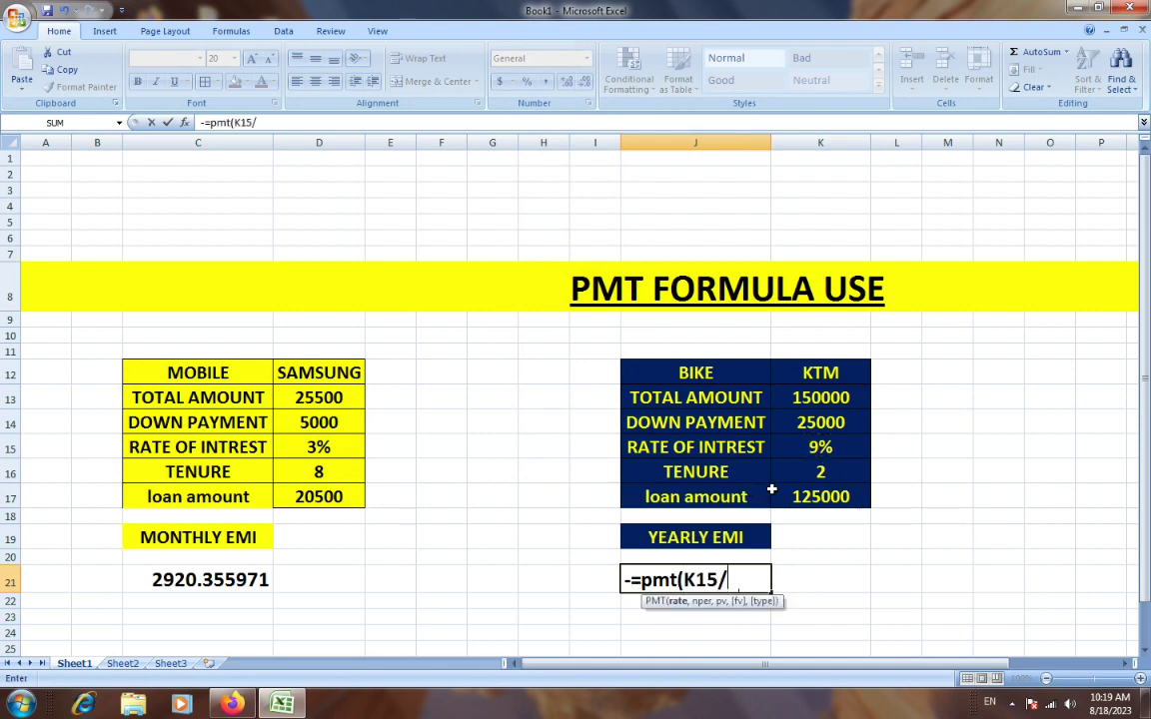
text(12,)
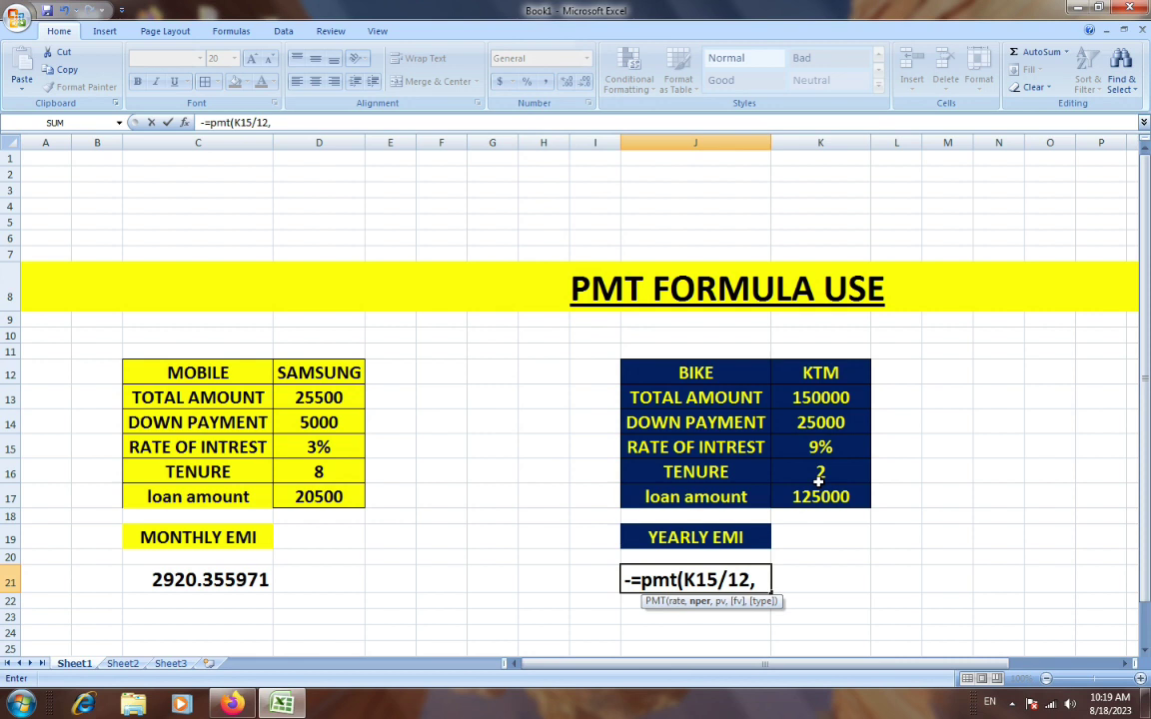
text(24,)
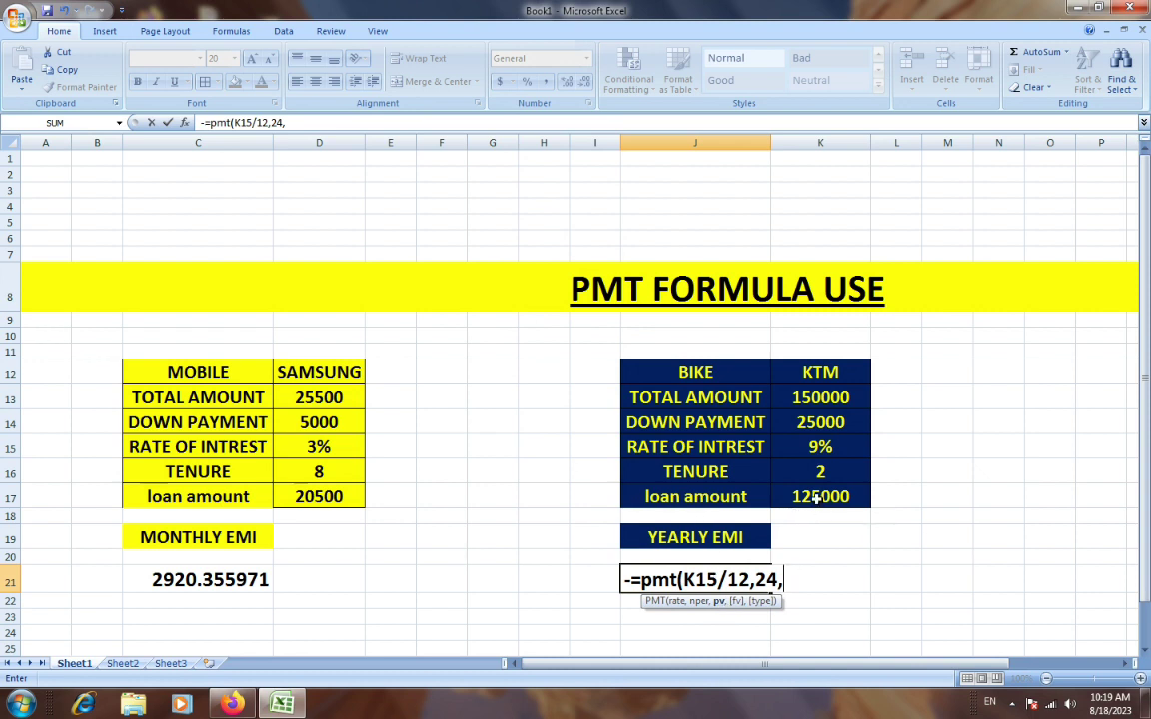
click(816, 500)
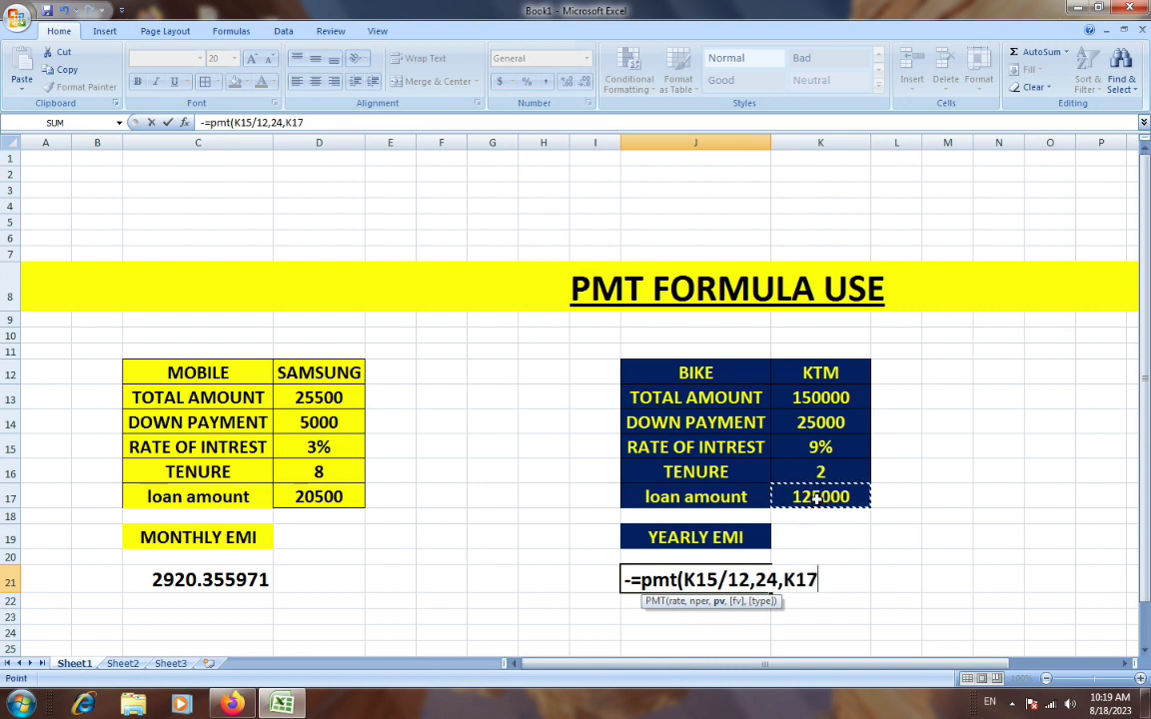
text())
key(Return)
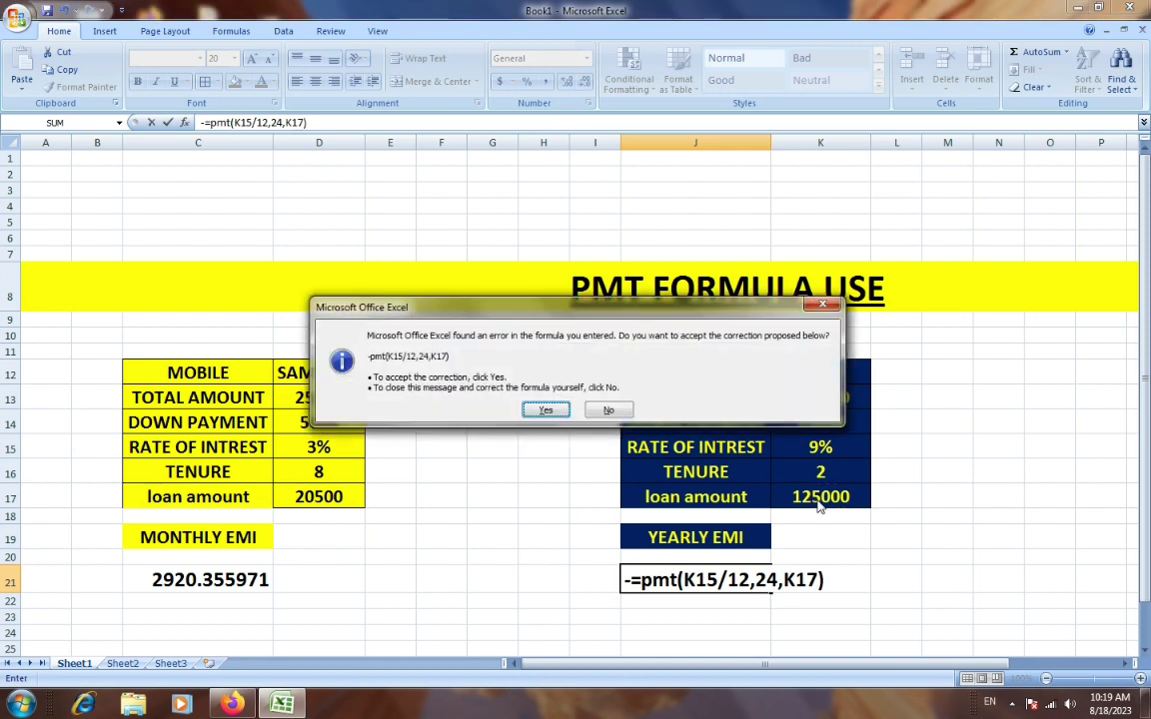
key(Return)
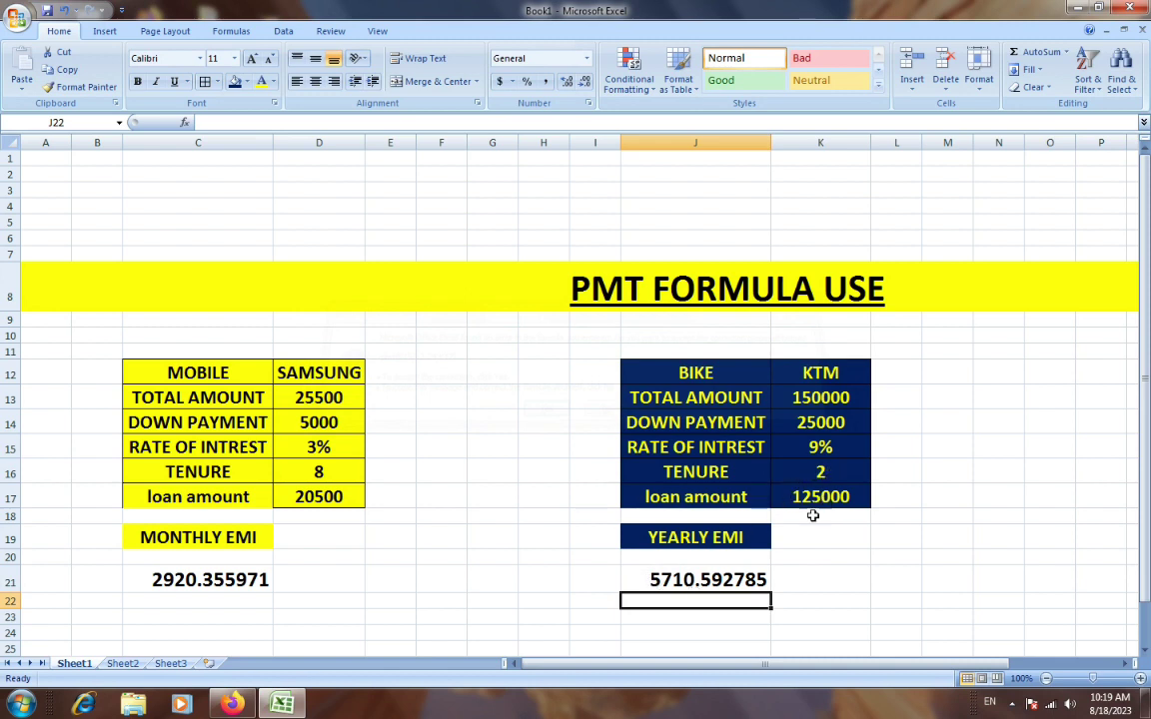
click(97, 336)
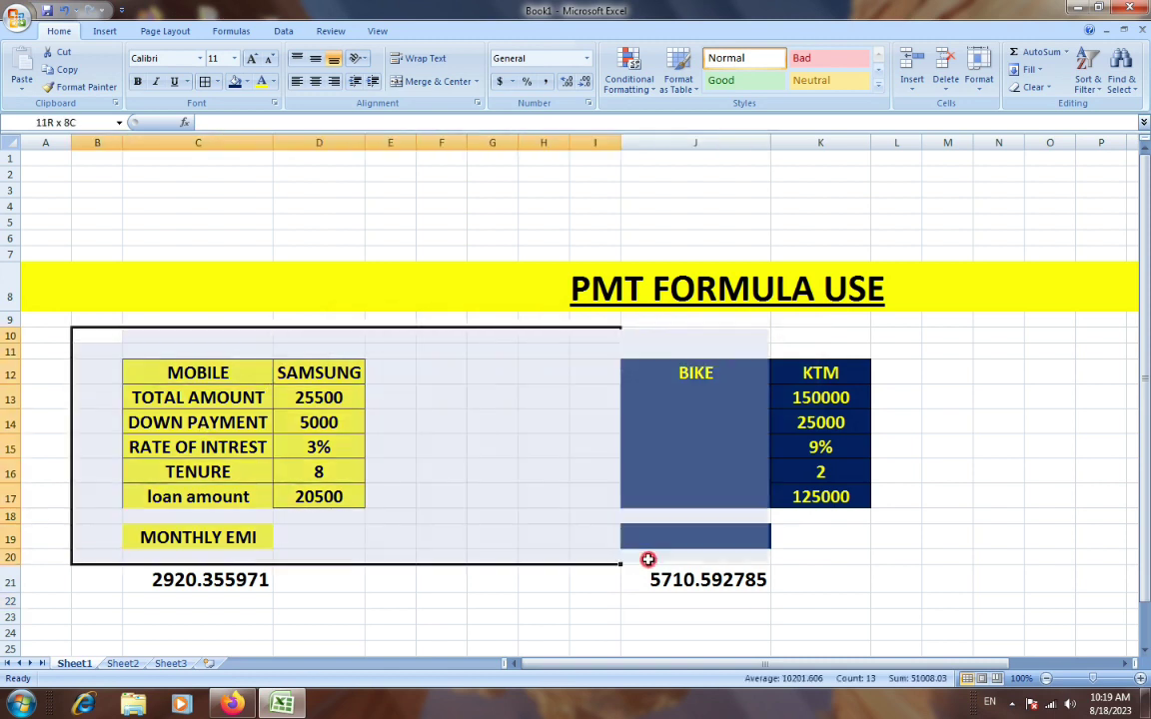
drag(97, 337, 849, 588)
click(880, 577)
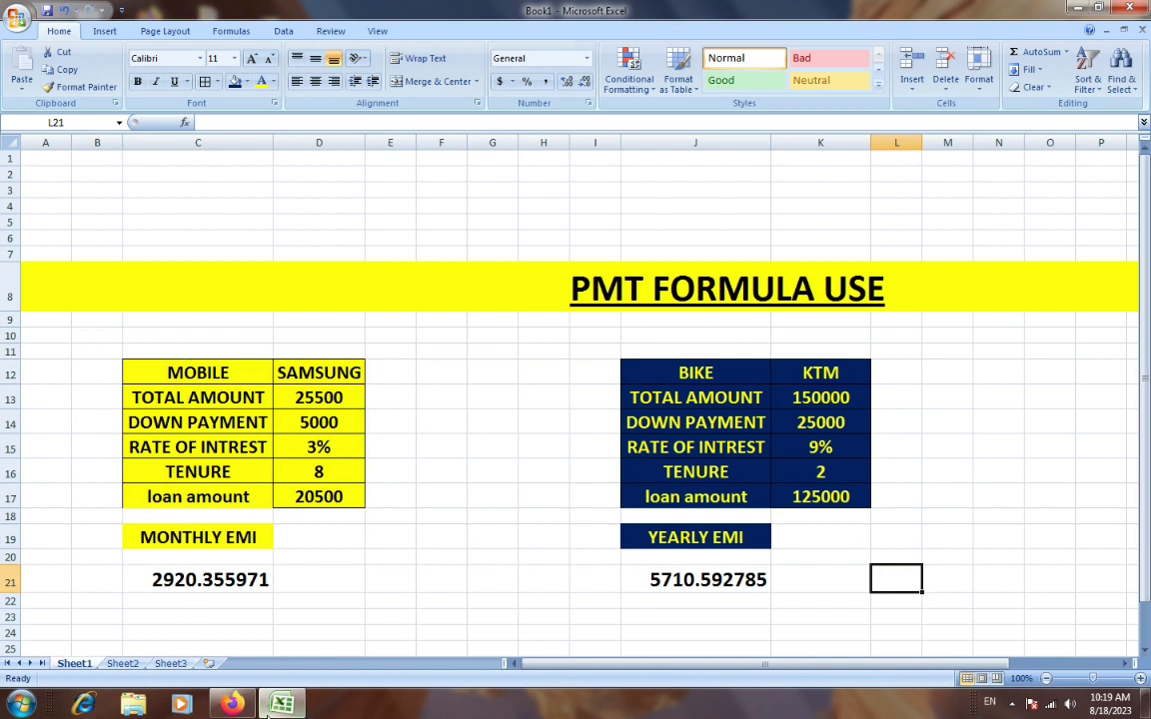
mouse_move(276, 711)
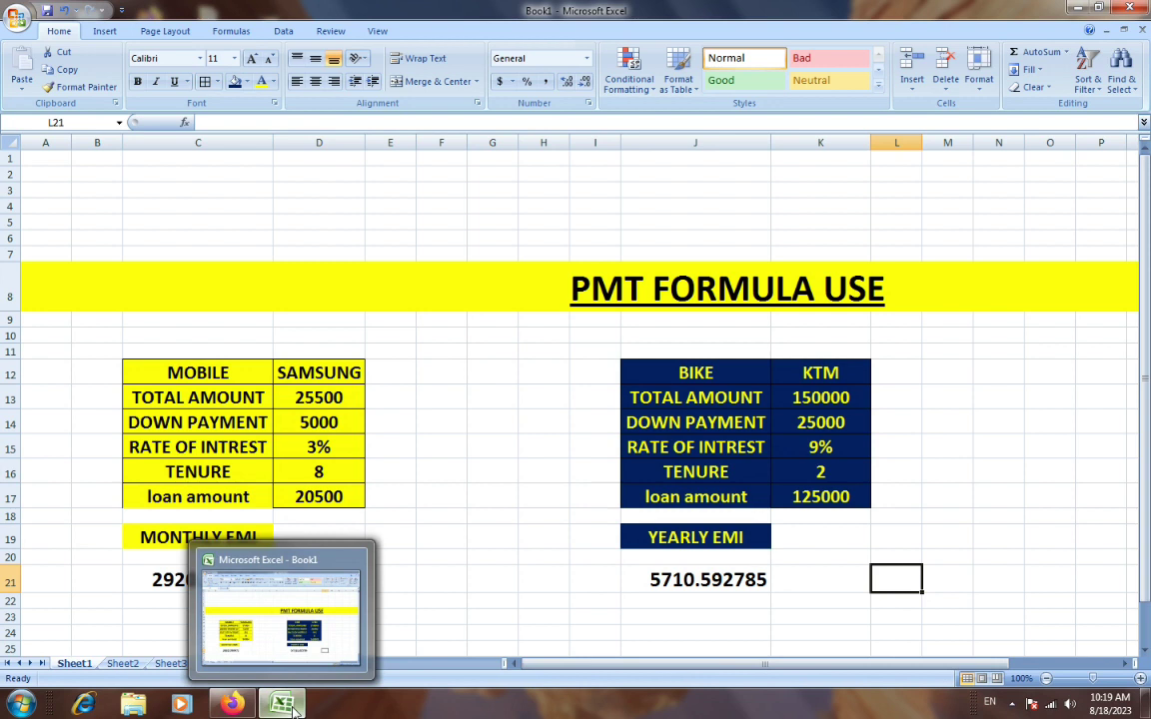
click(1012, 704)
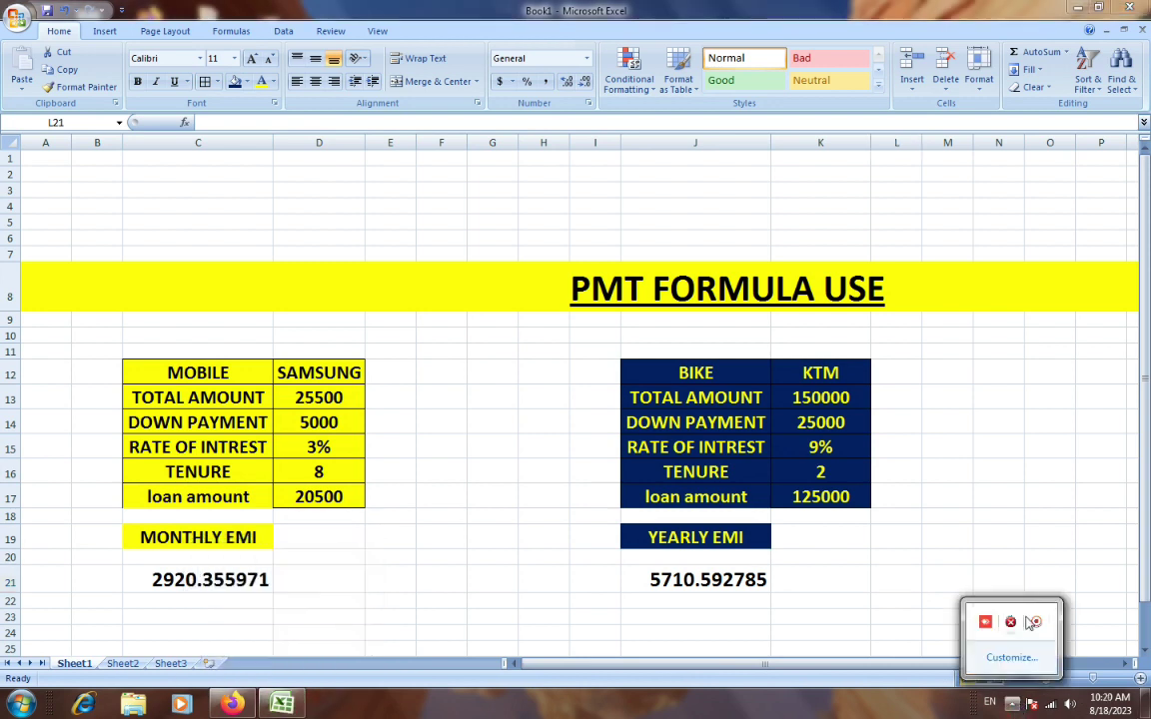